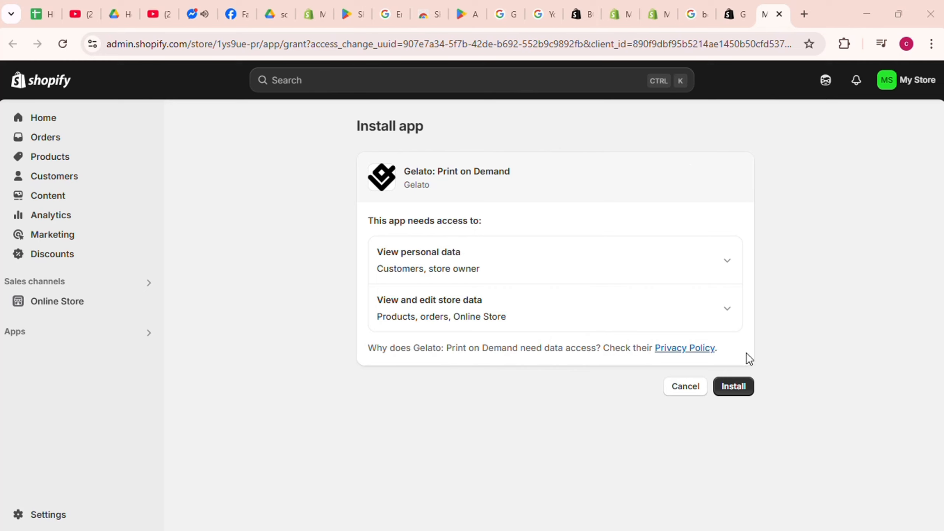
Install the Gelato: Print on Demand app in the Shopify store and list the installed apps
{"action": "left_click", "coordinate": [741, 394]}
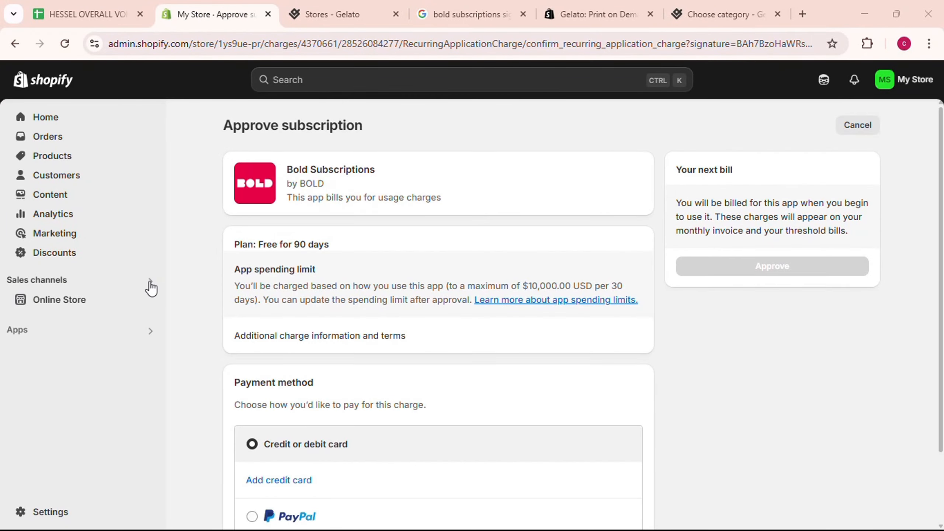
{"action": "left_click", "coordinate": [108, 332]}
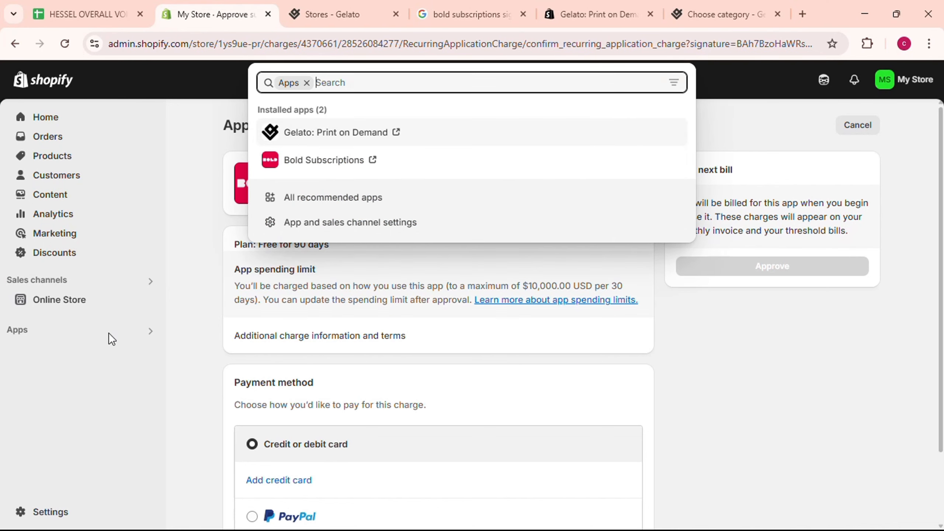
Switch to the Gelato dashboard, return to the My Store page and start creating a single product
{"action": "left_click", "coordinate": [719, 8]}
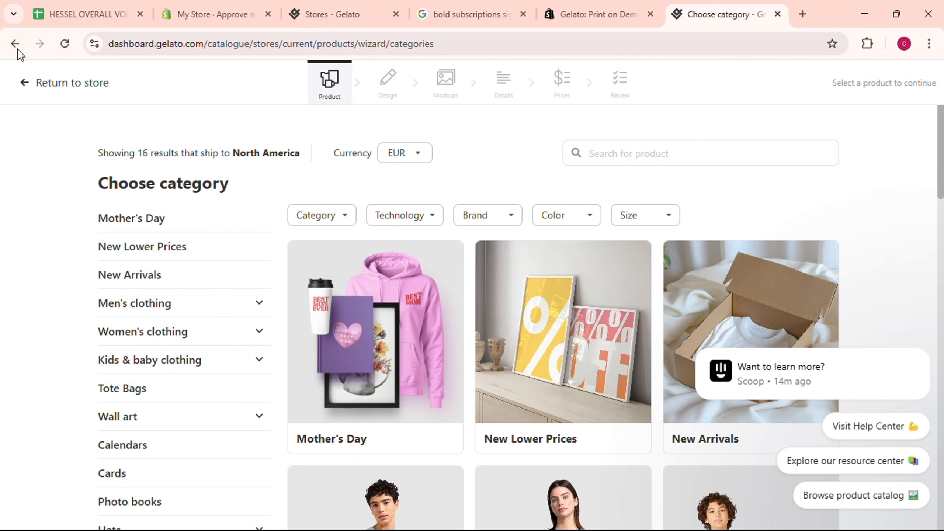
{"action": "left_click", "coordinate": [21, 87]}
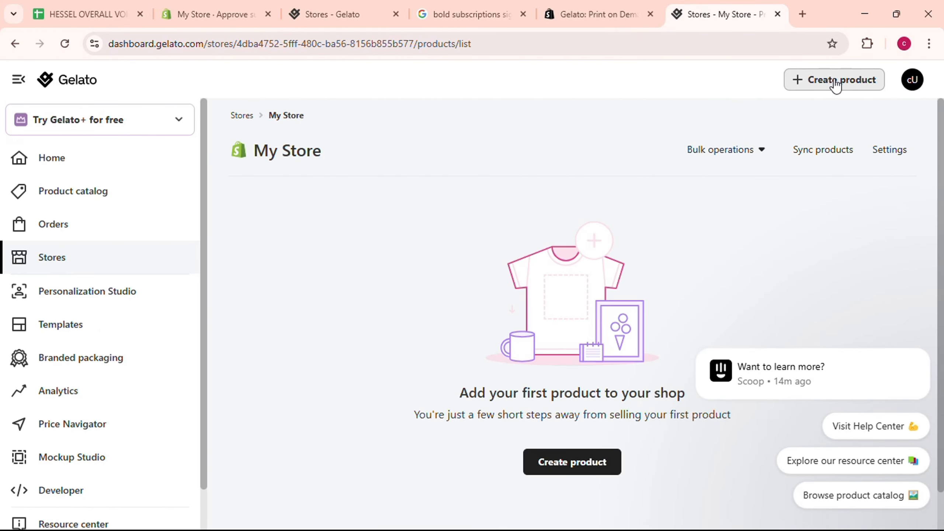
{"action": "left_click", "coordinate": [836, 82]}
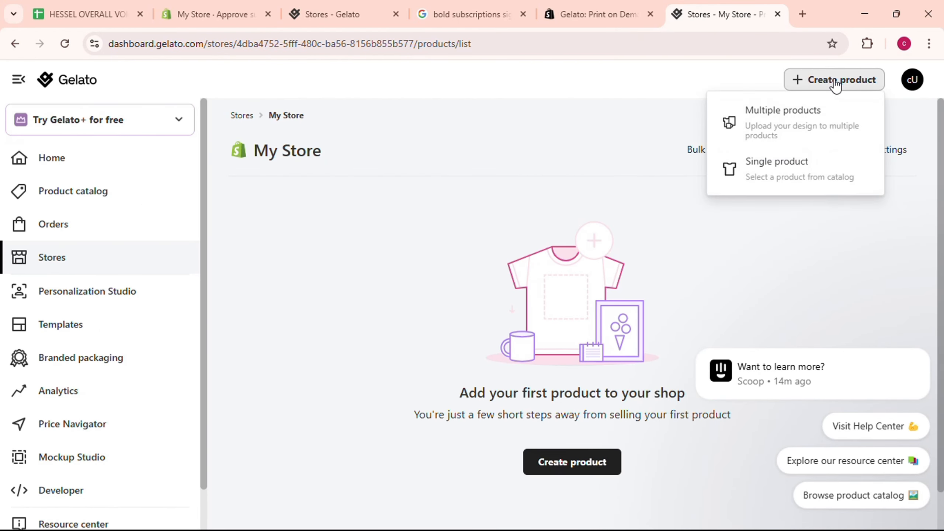
{"action": "left_click", "coordinate": [772, 176]}
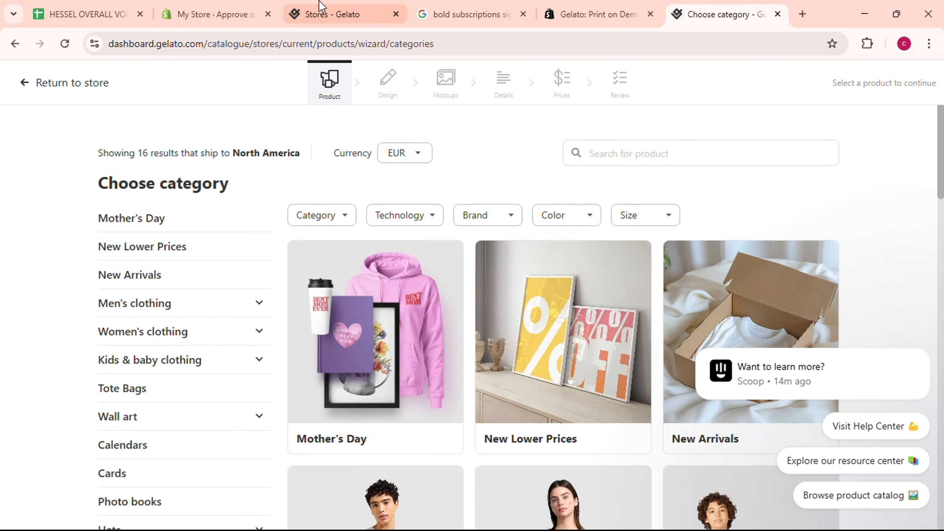
Open Gelato: Print on Demand from Shopify's installed apps, view Gelato's Stores page and close the extra browser tab
{"action": "left_click", "coordinate": [299, 11]}
{"action": "left_click", "coordinate": [212, 14]}
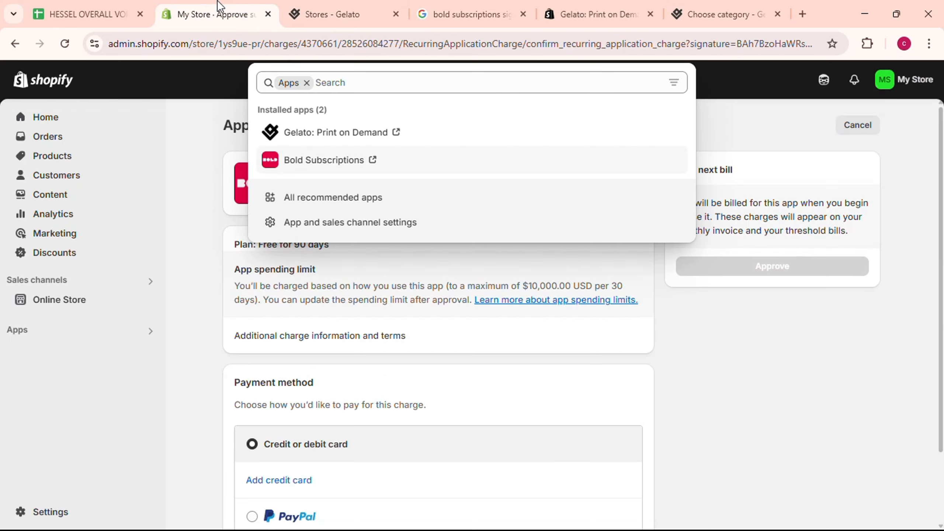
{"action": "left_click", "coordinate": [369, 136]}
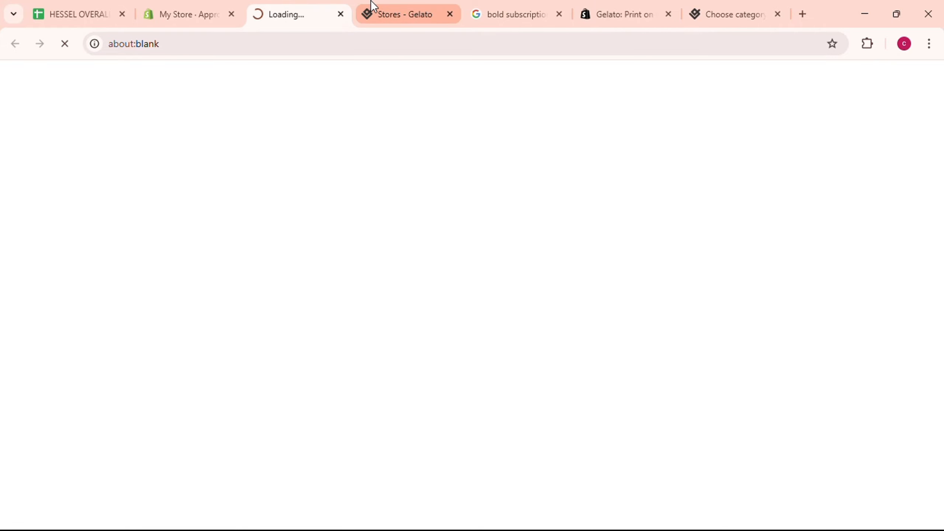
{"action": "mouse_move", "coordinate": [372, 5]}
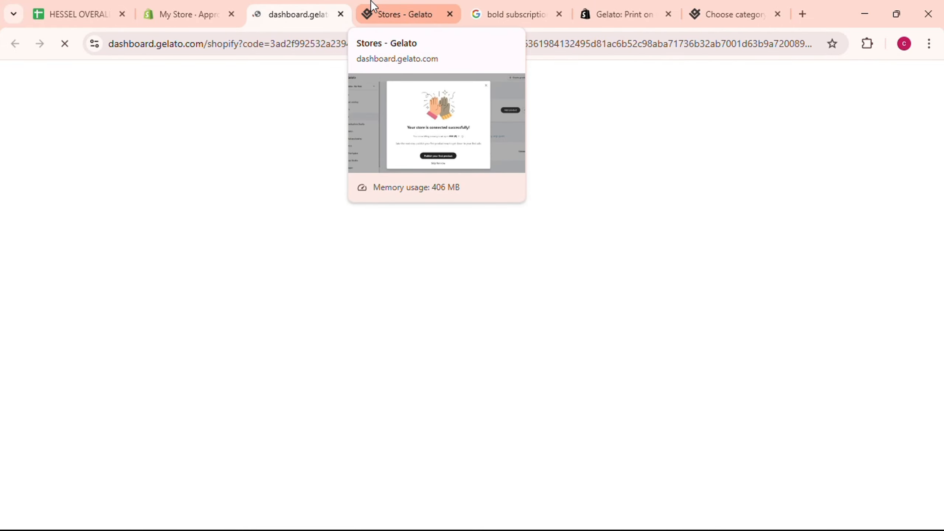
{"action": "left_click", "coordinate": [372, 5]}
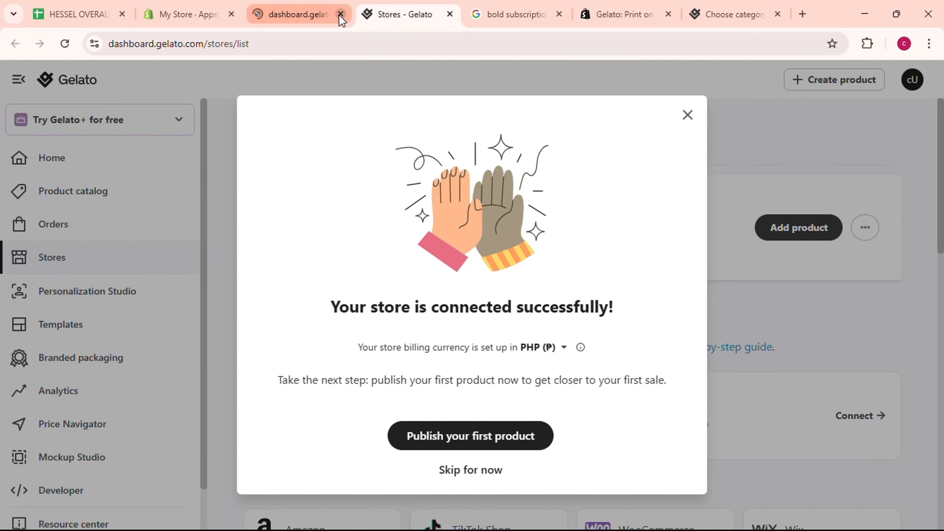
{"action": "left_click", "coordinate": [340, 15]}
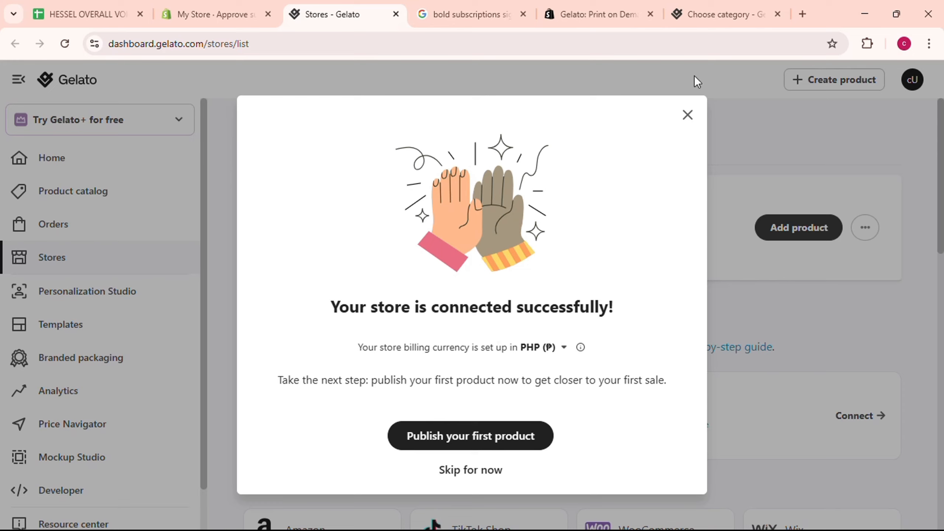
In the Gelato product wizard, choose the Bella + Canvas 3001 Premium Unisex Crewneck T-shirt from the men's T-shirts
{"action": "left_click", "coordinate": [716, 6]}
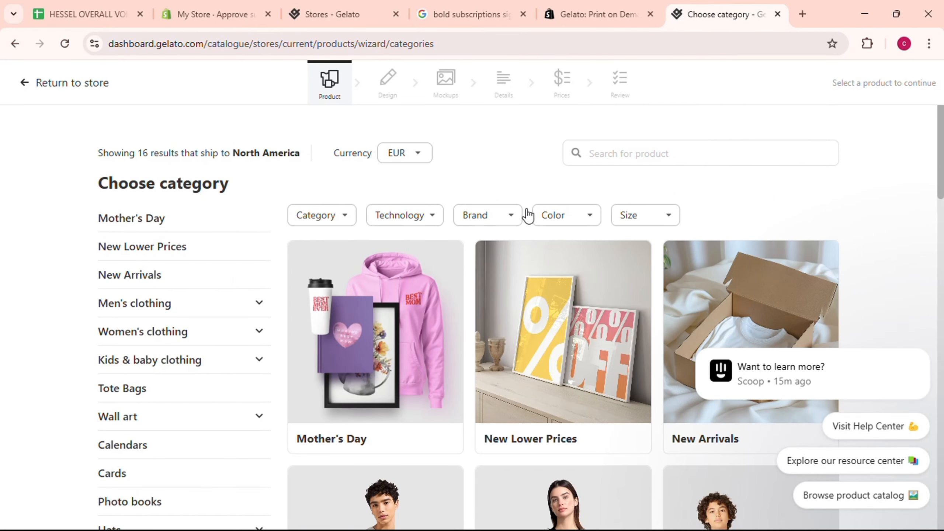
{"action": "left_click", "coordinate": [225, 314]}
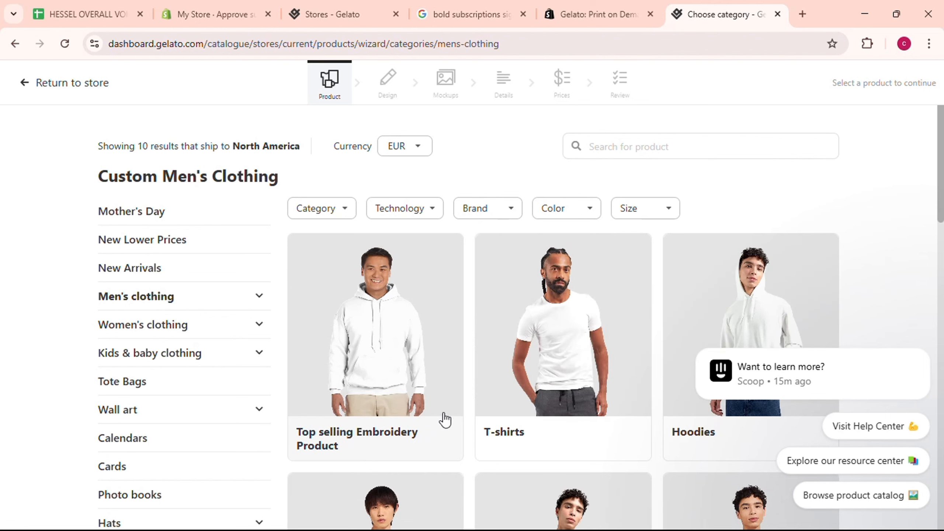
{"action": "left_click", "coordinate": [576, 384]}
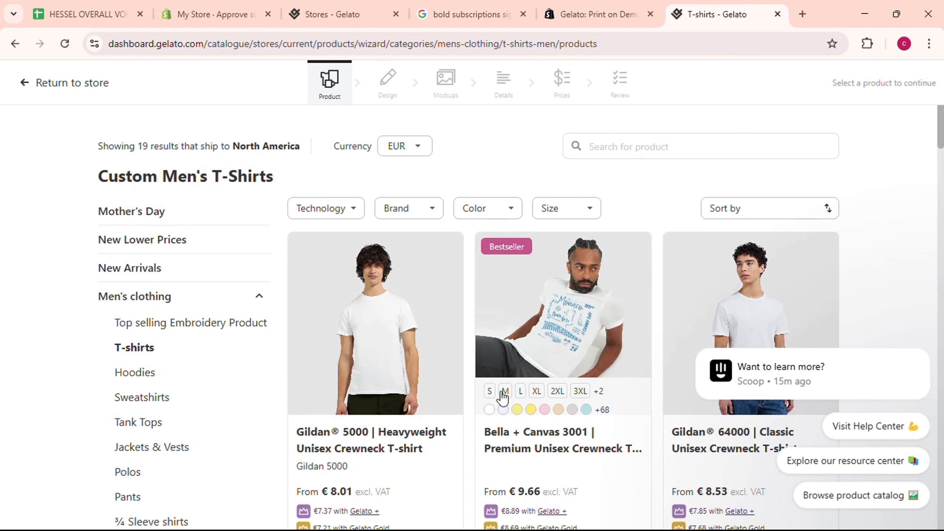
{"action": "left_click", "coordinate": [531, 344]}
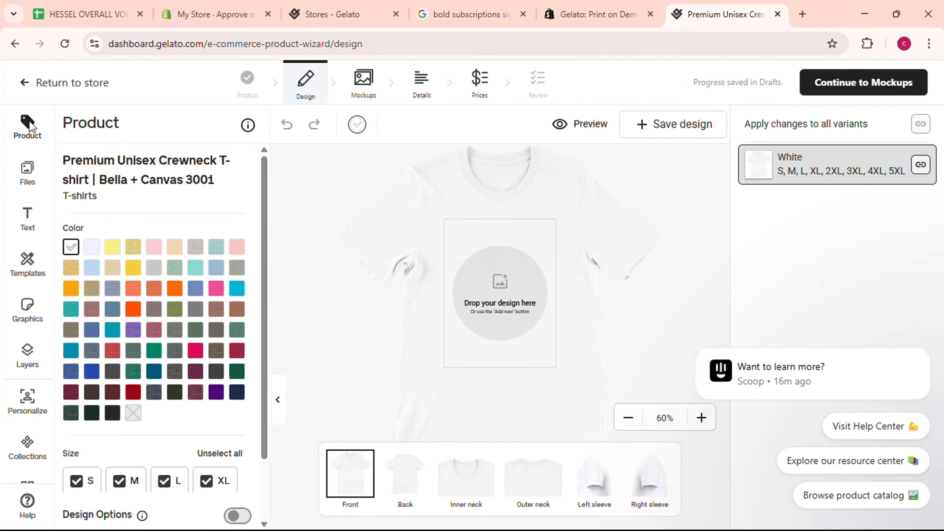
Add Yellow and Pink color variants, remove White, and view the inner and outer neck print areas
{"action": "left_click", "coordinate": [112, 248]}
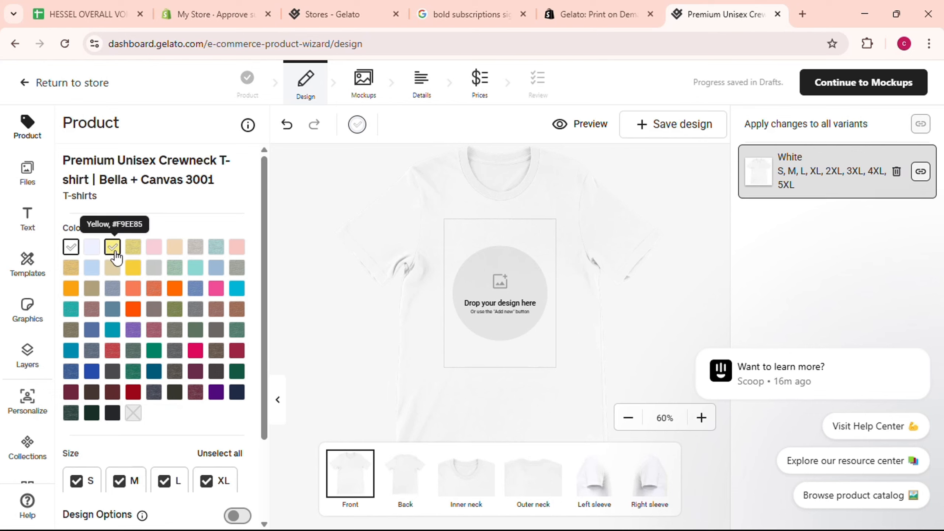
{"action": "left_click", "coordinate": [155, 250]}
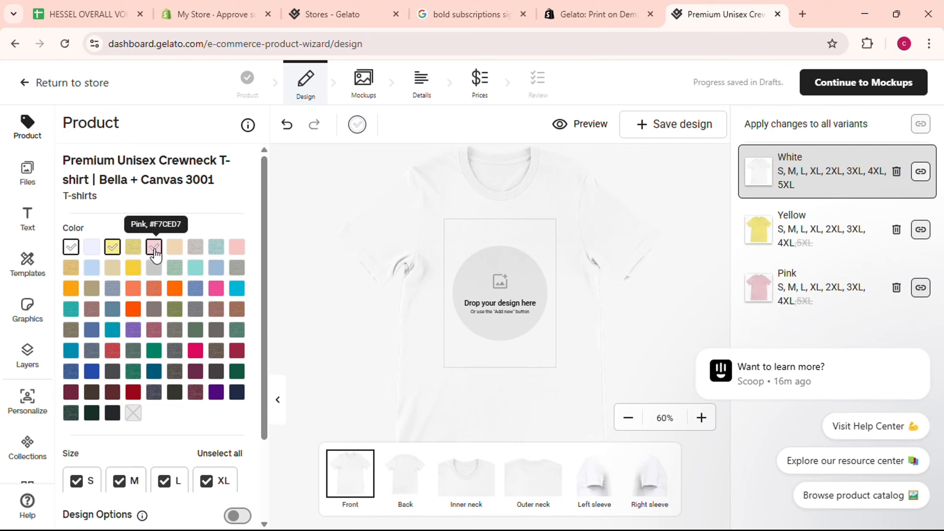
{"action": "left_click", "coordinate": [75, 250]}
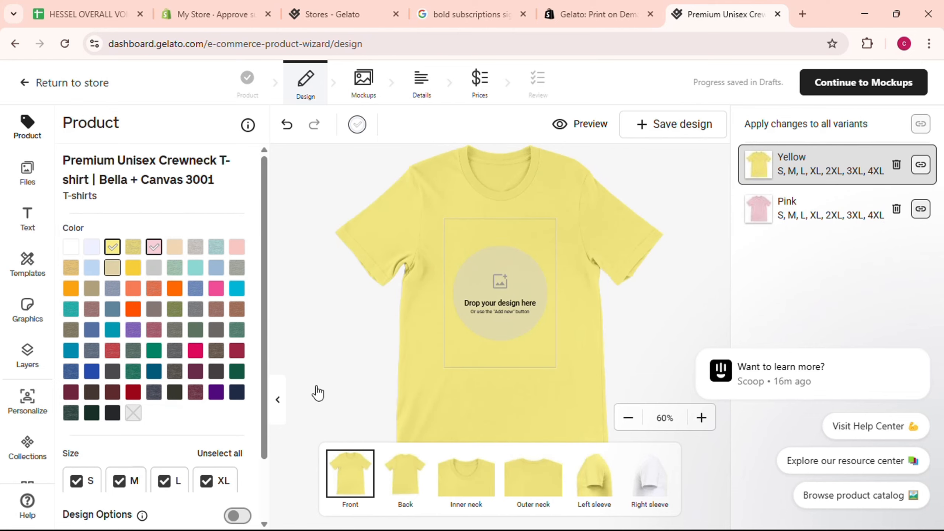
{"action": "left_click", "coordinate": [463, 496]}
{"action": "left_click", "coordinate": [536, 491]}
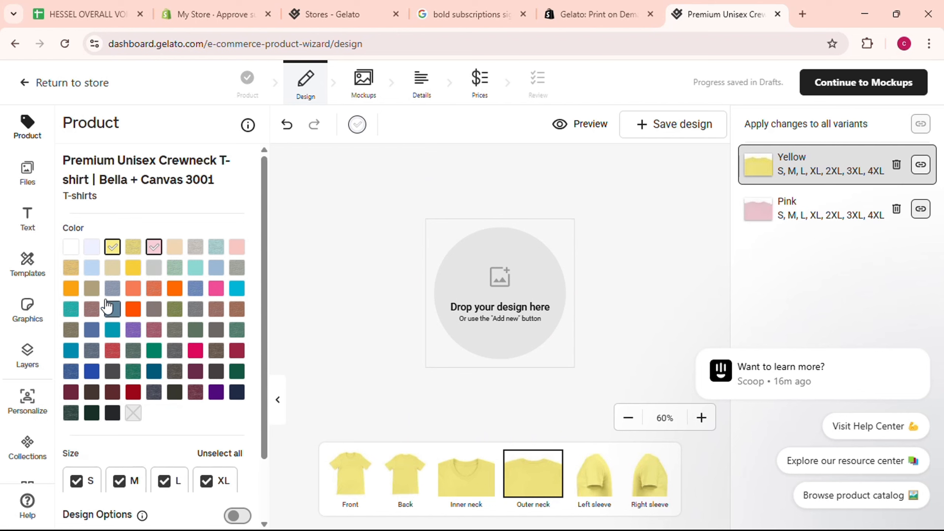
Select the right sleeve print area and make White the only color variant of the T-shirt
{"action": "left_click", "coordinate": [69, 248]}
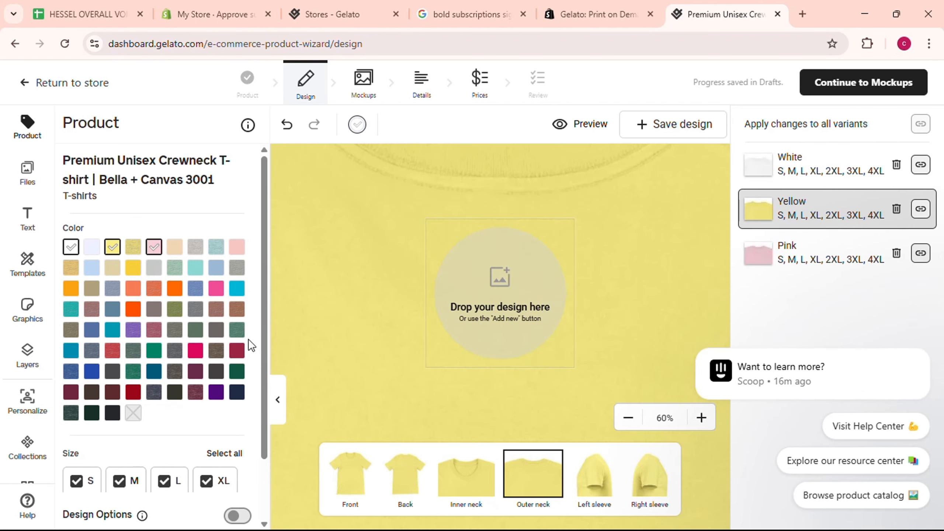
{"action": "left_click", "coordinate": [599, 476]}
{"action": "left_click", "coordinate": [640, 478]}
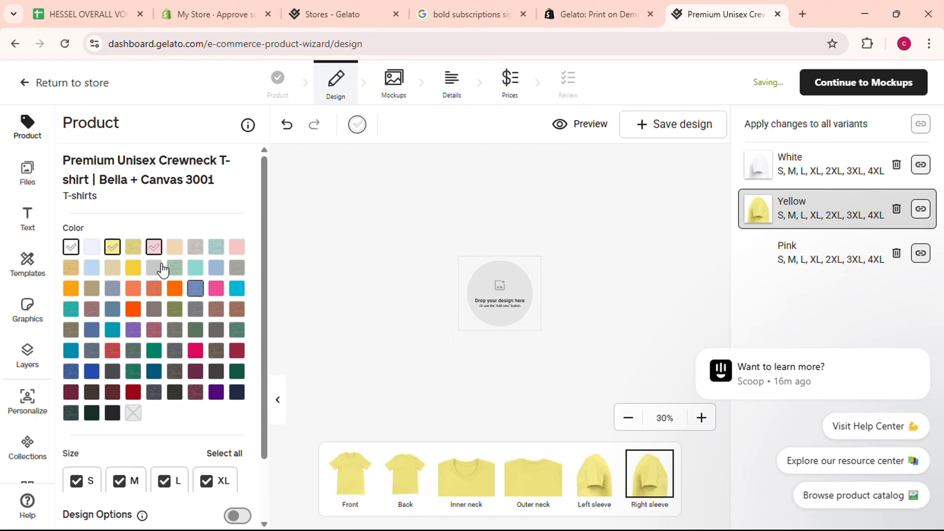
{"action": "left_click", "coordinate": [115, 253]}
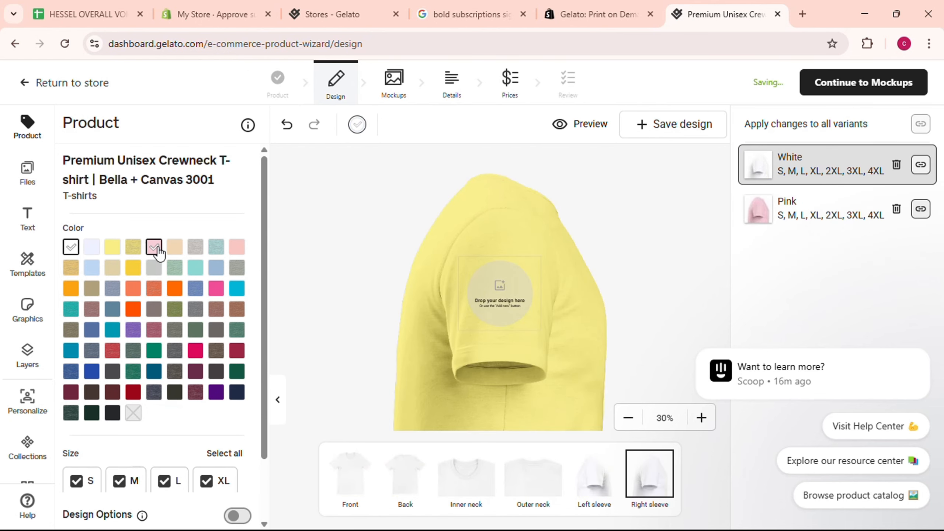
{"action": "left_click", "coordinate": [156, 249]}
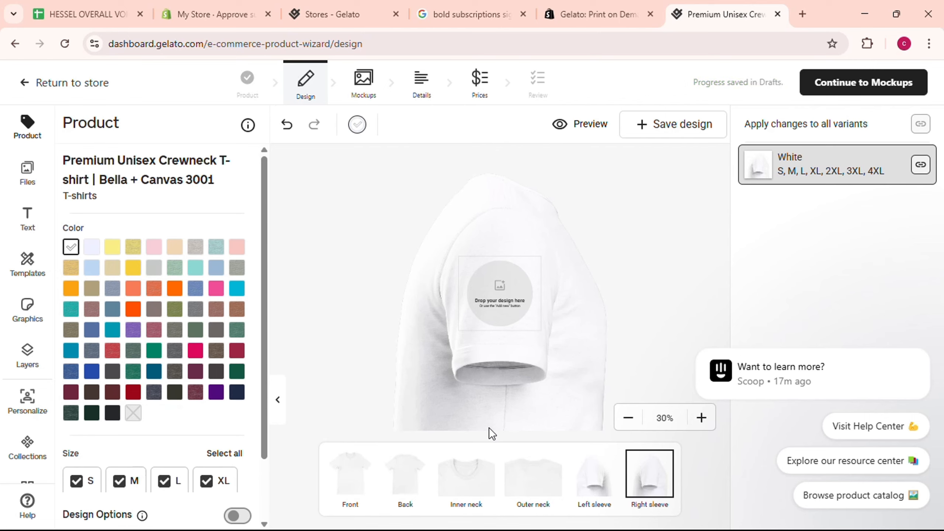
Open the file chooser to add a design file to the T-shirt
{"action": "left_click", "coordinate": [21, 170]}
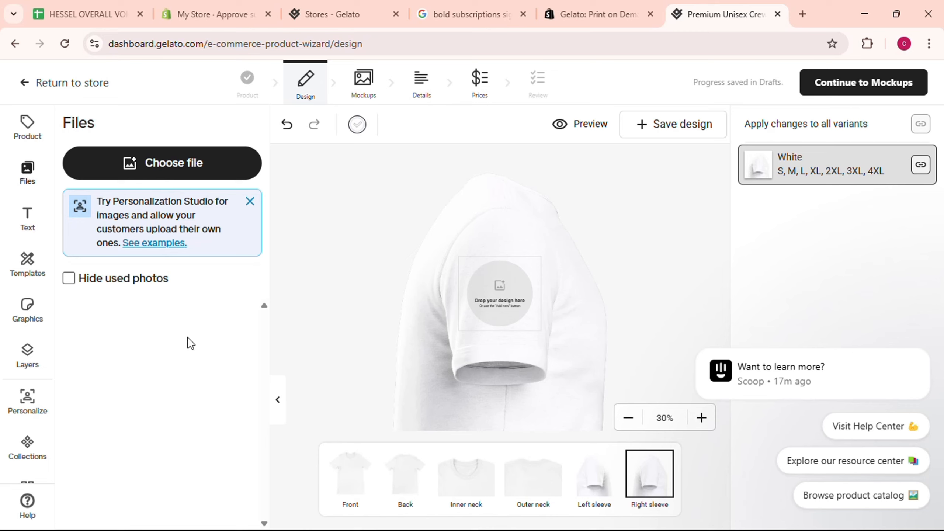
{"action": "left_click", "coordinate": [169, 166]}
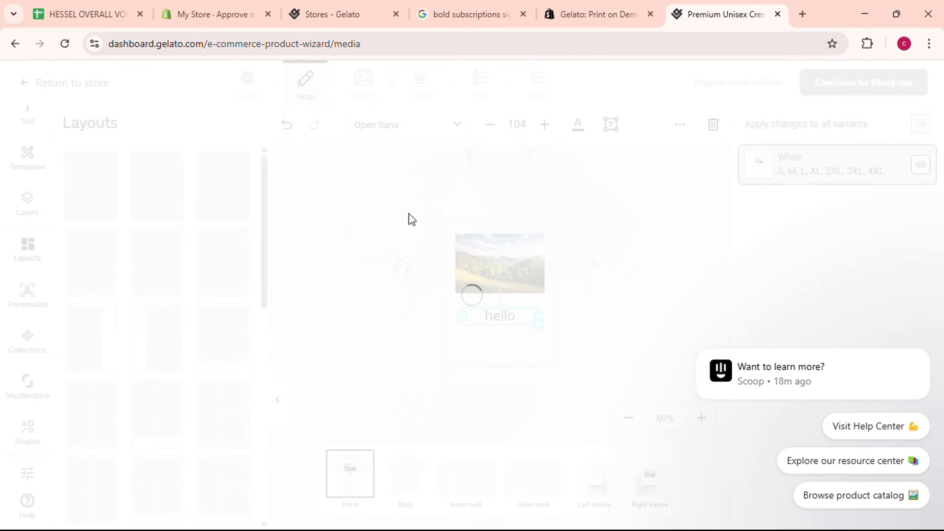
Browse the T-shirt mockups and set the mockup image format to PNG
{"action": "scroll", "coordinate": [410, 217], "scroll_direction": "down", "scroll_amount": 3}
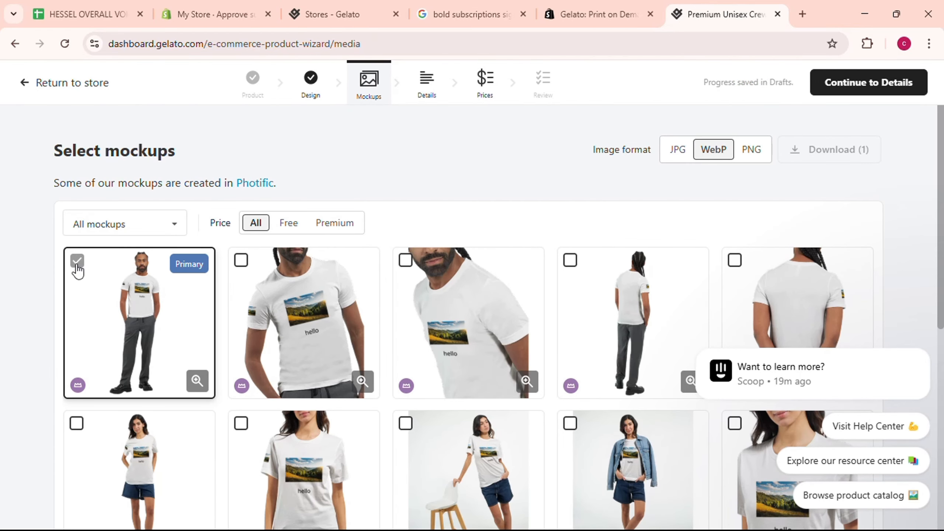
{"action": "scroll", "coordinate": [413, 342], "scroll_direction": "down", "scroll_amount": 7}
{"action": "scroll", "coordinate": [413, 341], "scroll_direction": "up", "scroll_amount": 5}
{"action": "scroll", "coordinate": [413, 341], "scroll_direction": "up", "scroll_amount": 3}
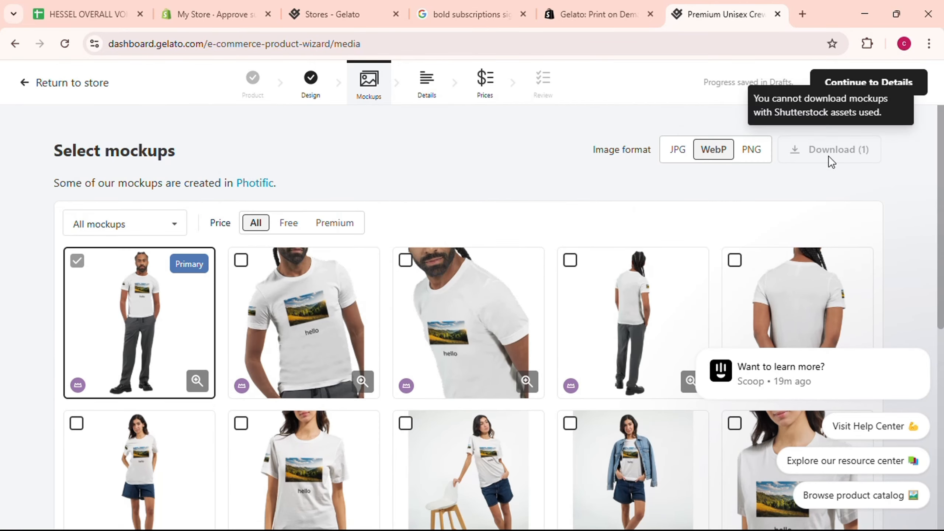
{"action": "left_click", "coordinate": [752, 150]}
{"action": "left_click", "coordinate": [268, 294]}
{"action": "left_click", "coordinate": [776, 104]}
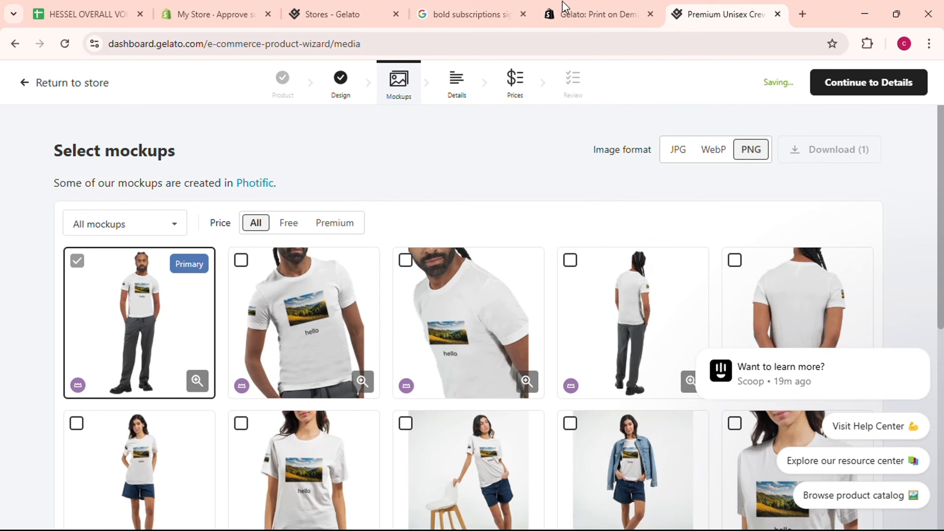
Go to the product's Details stage and copy the entire T-shirt description
{"action": "left_click", "coordinate": [457, 83]}
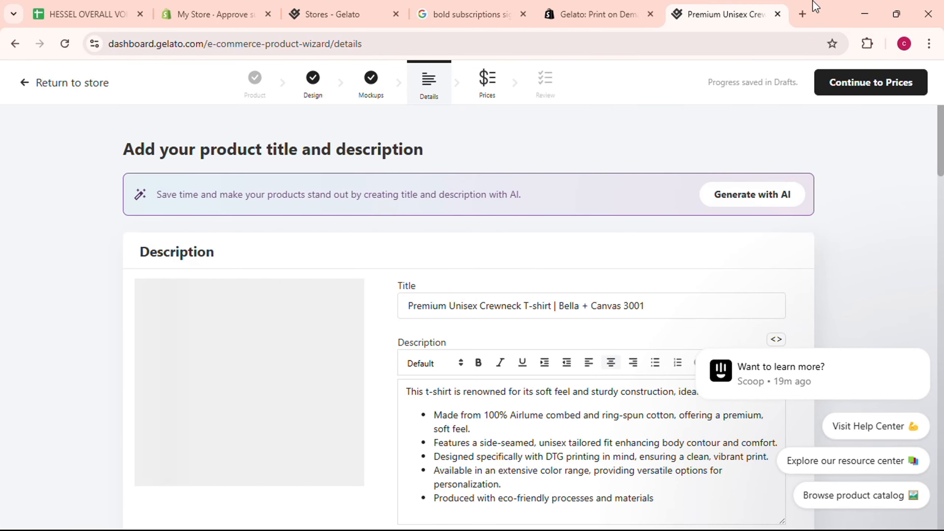
{"action": "scroll", "coordinate": [580, 262], "scroll_direction": "down", "scroll_amount": 2}
{"action": "scroll", "coordinate": [492, 358], "scroll_direction": "down", "scroll_amount": 1}
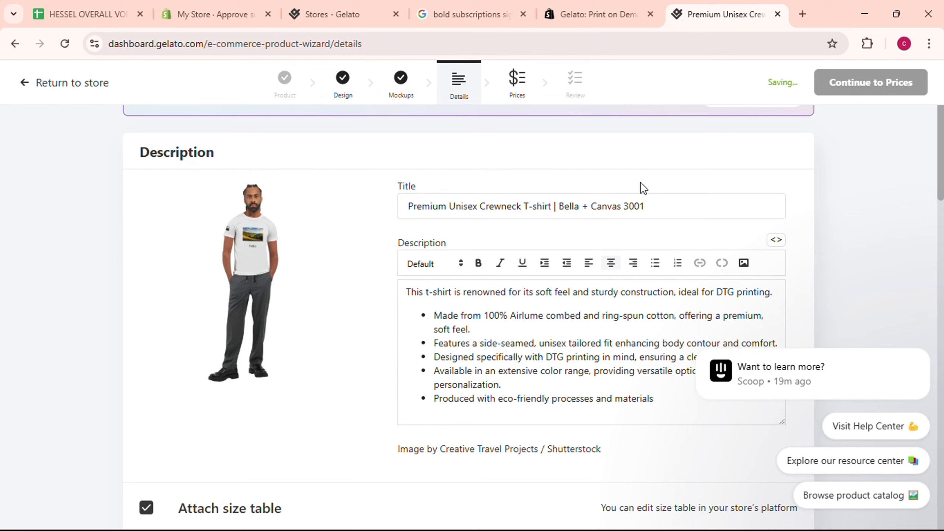
{"action": "left_click", "coordinate": [580, 383]}
{"action": "key", "text": "ctrl+a"}
{"action": "key", "text": "ctrl+c"}
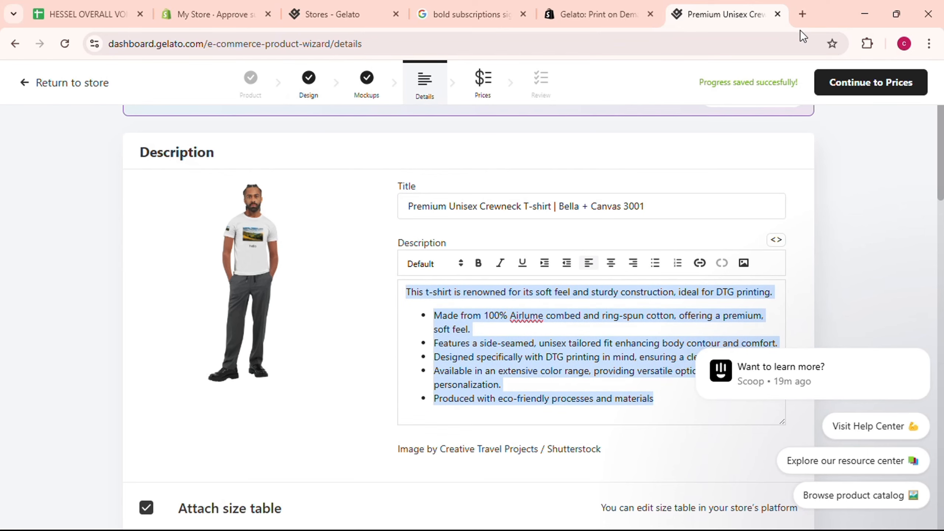
Open ChatGPT in a new browser tab and submit the prompt "rephrase this:" followed by the copied T-shirt description
{"action": "left_click", "coordinate": [803, 16]}
{"action": "type", "text": "cha"}
{"action": "key", "text": "Return"}
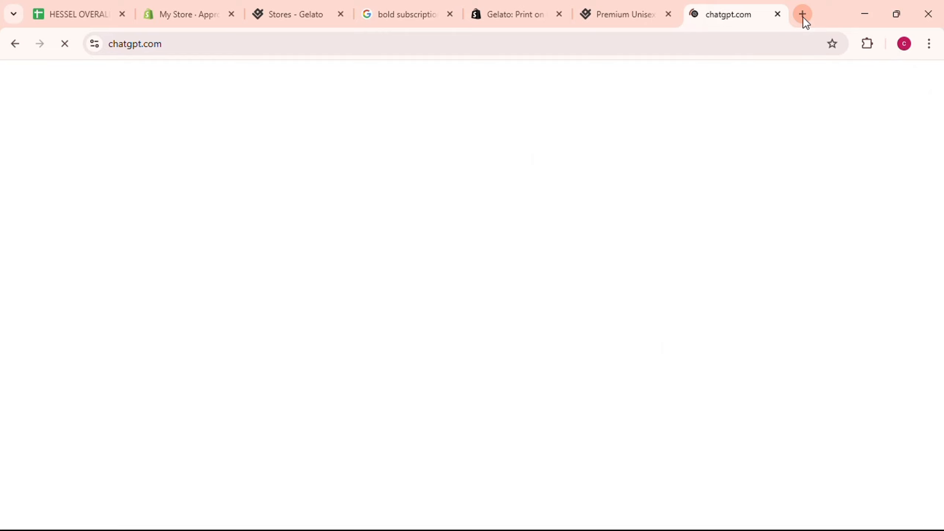
{"action": "type", "text": "rephrase this"}
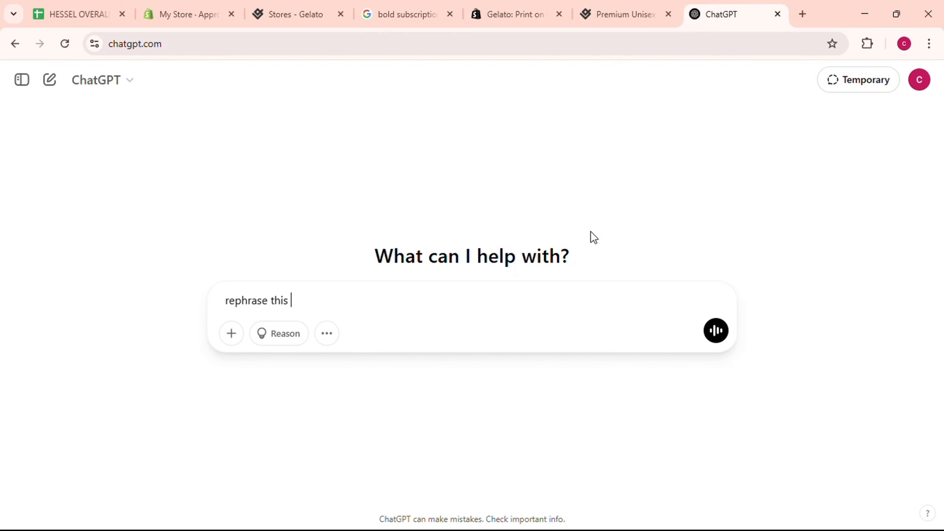
{"action": "type", "text": "rephrase this:"}
{"action": "key", "text": "ctrl+v"}
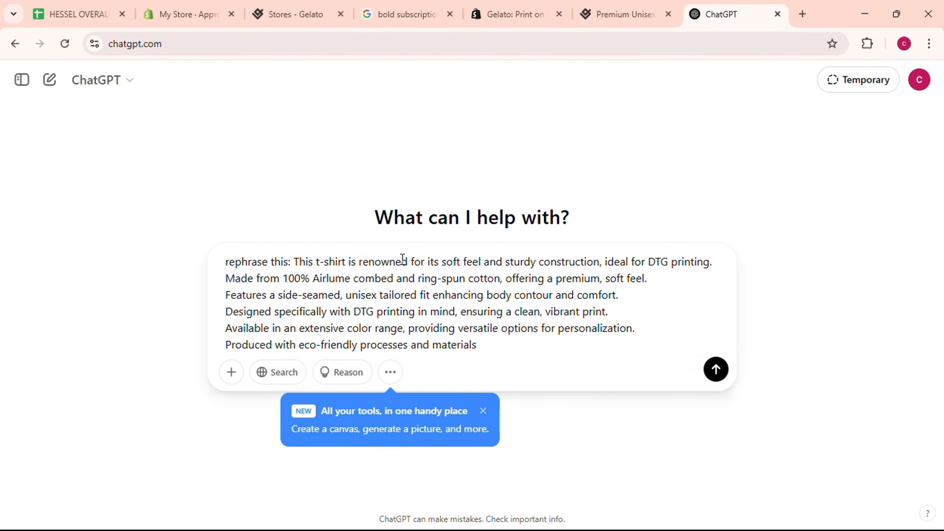
{"action": "key", "text": "Return"}
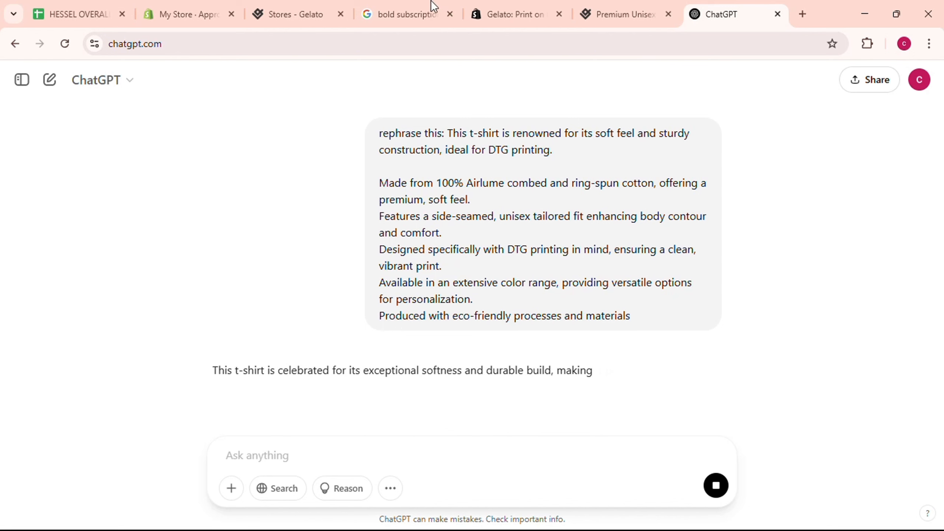
Copy ChatGPT's rephrased T-shirt text and replace the product description in Gelato with it
{"action": "left_click", "coordinate": [609, 11]}
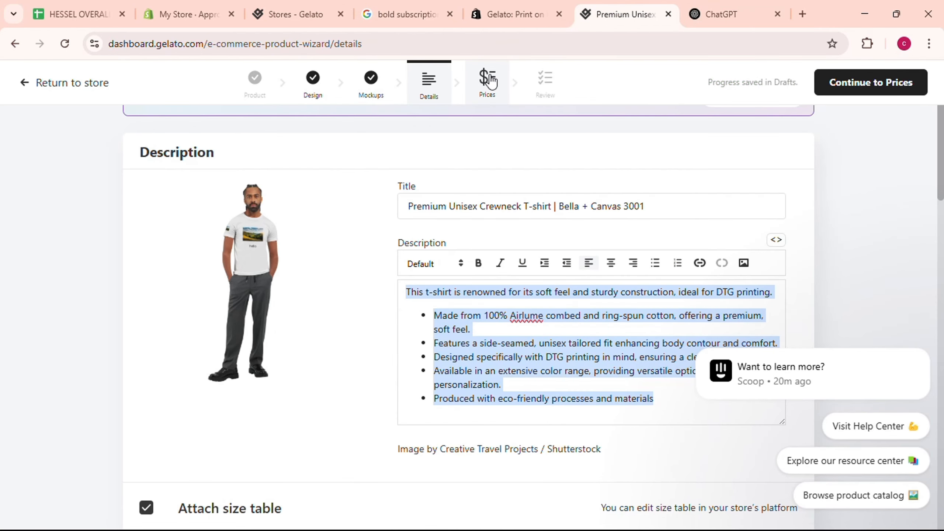
{"action": "left_click", "coordinate": [721, 14]}
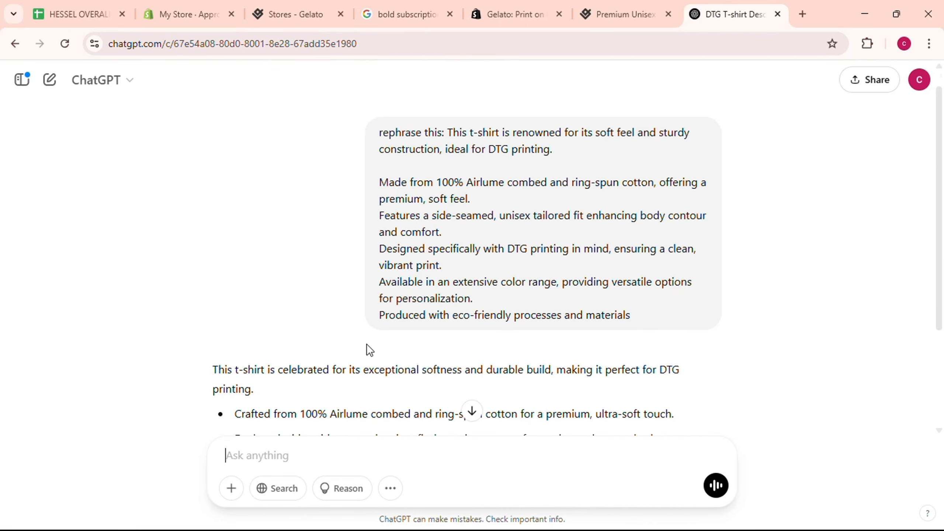
{"action": "scroll", "coordinate": [365, 347], "scroll_direction": "down", "scroll_amount": 4}
{"action": "left_click", "coordinate": [219, 375]}
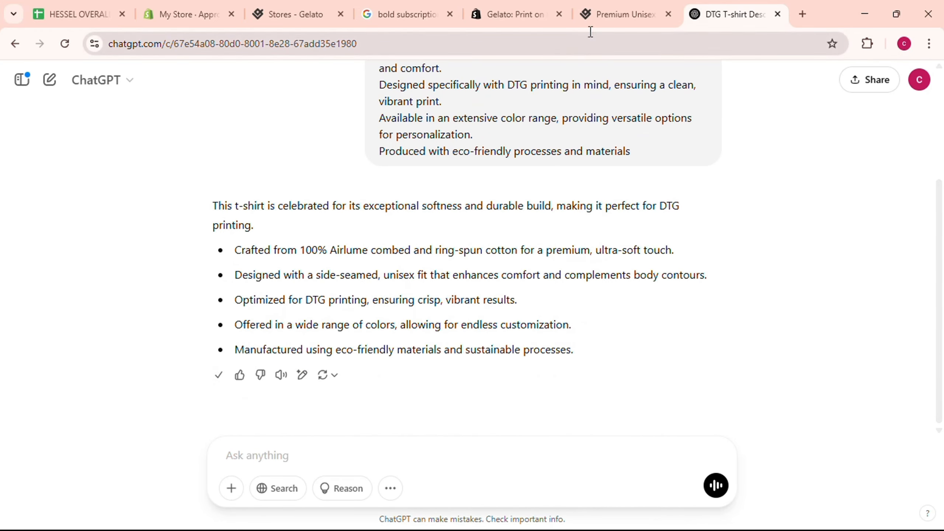
{"action": "left_click", "coordinate": [614, 14]}
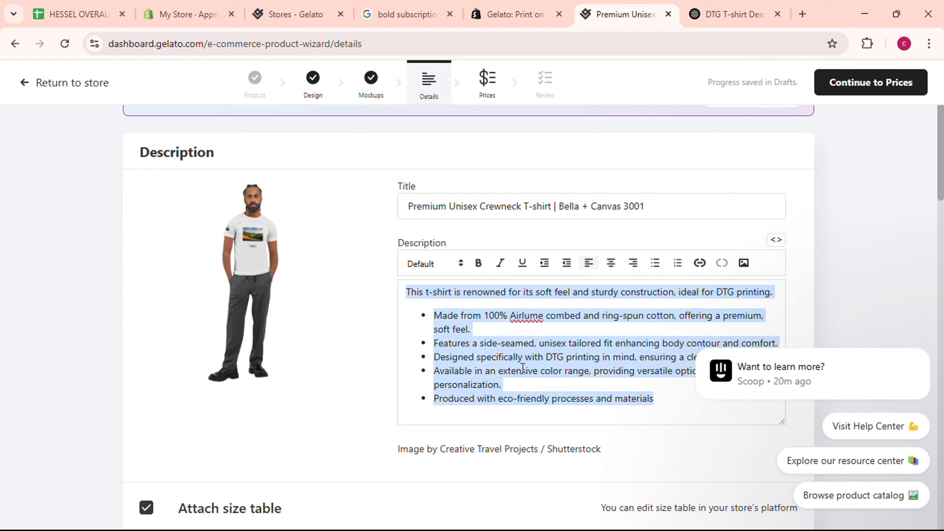
{"action": "key", "text": "ctrl+v"}
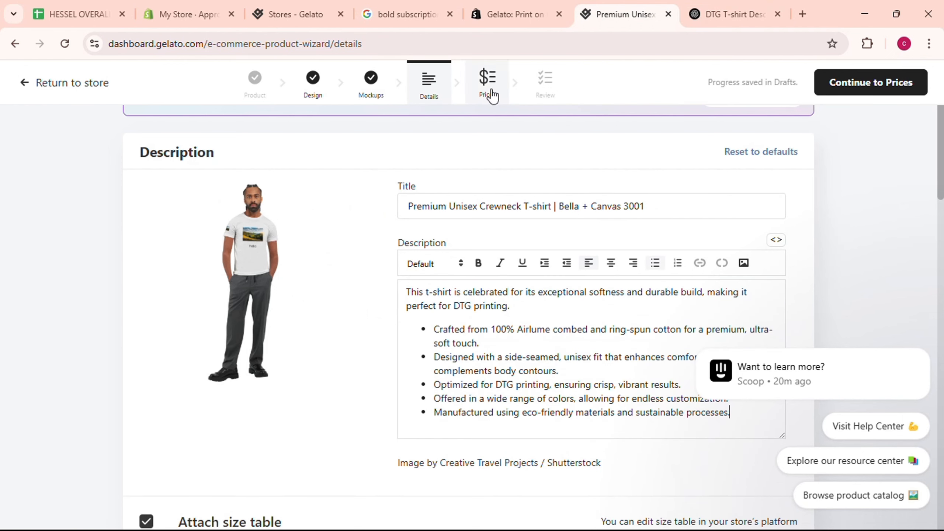
Go to the product's Prices stage and display the retail prices of its variants
{"action": "left_click", "coordinate": [491, 93]}
{"action": "double_click", "coordinate": [503, 89]}
{"action": "scroll", "coordinate": [335, 260], "scroll_direction": "down", "scroll_amount": 2}
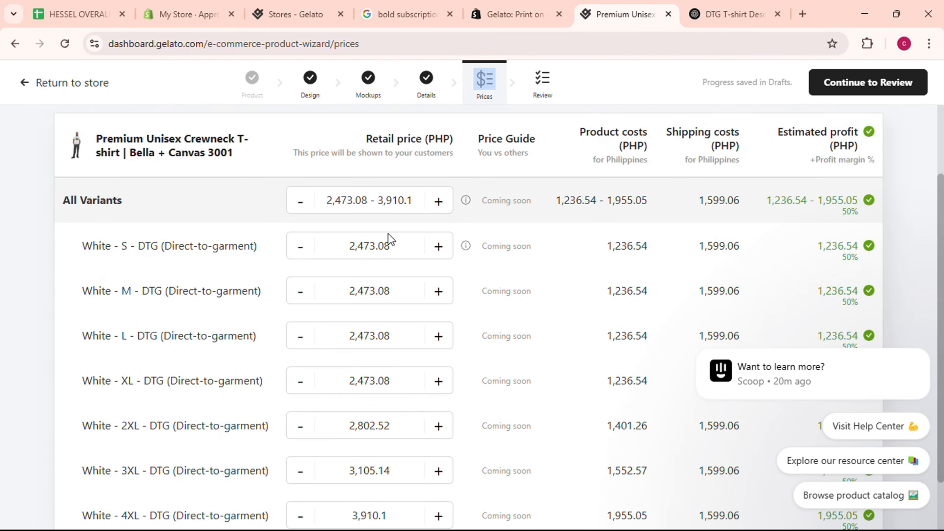
Lower the white 4XL variant's retail price to 3,907.1 PHP
{"action": "scroll", "coordinate": [326, 266], "scroll_direction": "down", "scroll_amount": 2}
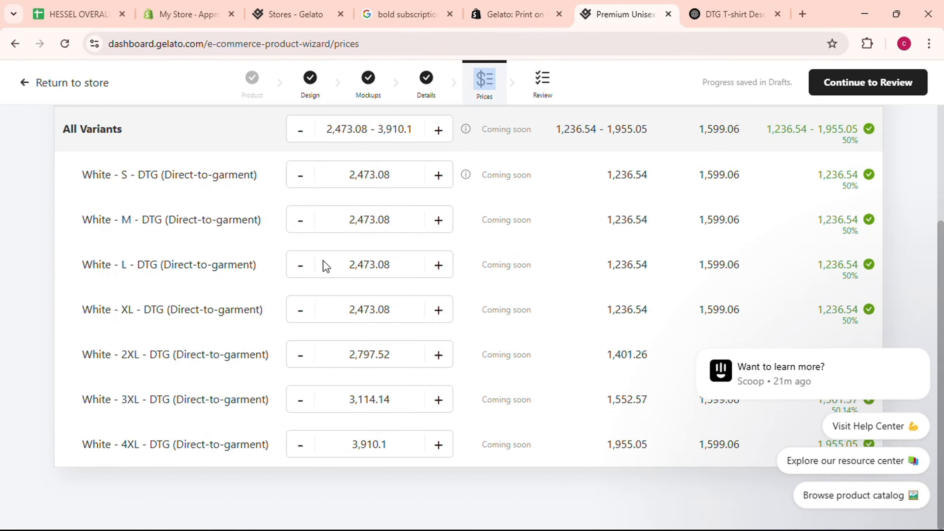
{"action": "left_click", "coordinate": [300, 445]}
{"action": "left_click", "coordinate": [300, 445]}
{"action": "left_click", "coordinate": [301, 445]}
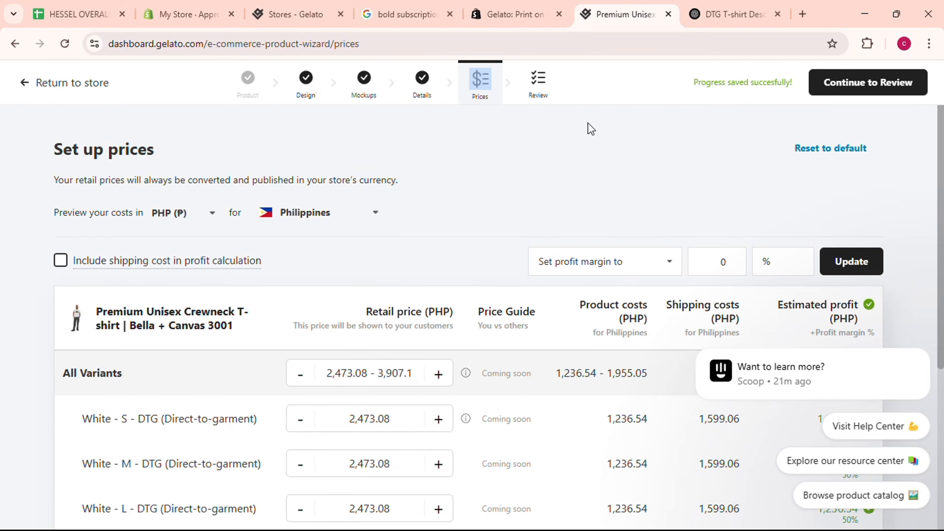
Set the cost preview country to United States for the T-shirt's prices
{"action": "scroll", "coordinate": [677, 211], "scroll_direction": "down", "scroll_amount": 4}
{"action": "scroll", "coordinate": [676, 211], "scroll_direction": "up", "scroll_amount": 5}
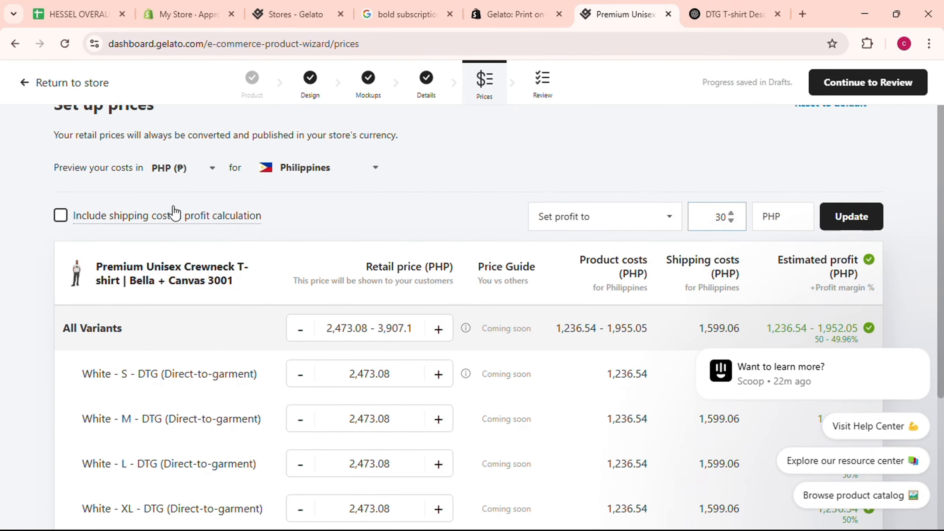
{"action": "left_click", "coordinate": [375, 167]}
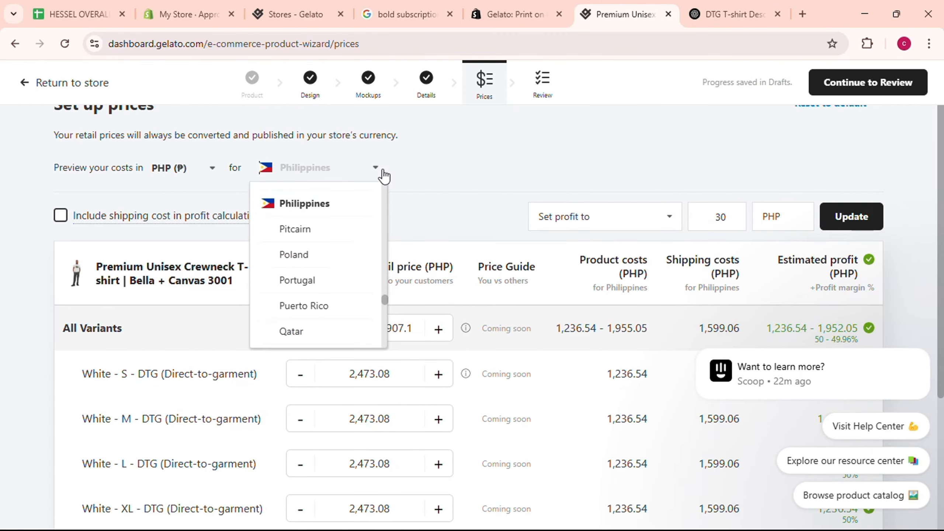
{"action": "scroll", "coordinate": [436, 372], "scroll_direction": "down", "scroll_amount": 3}
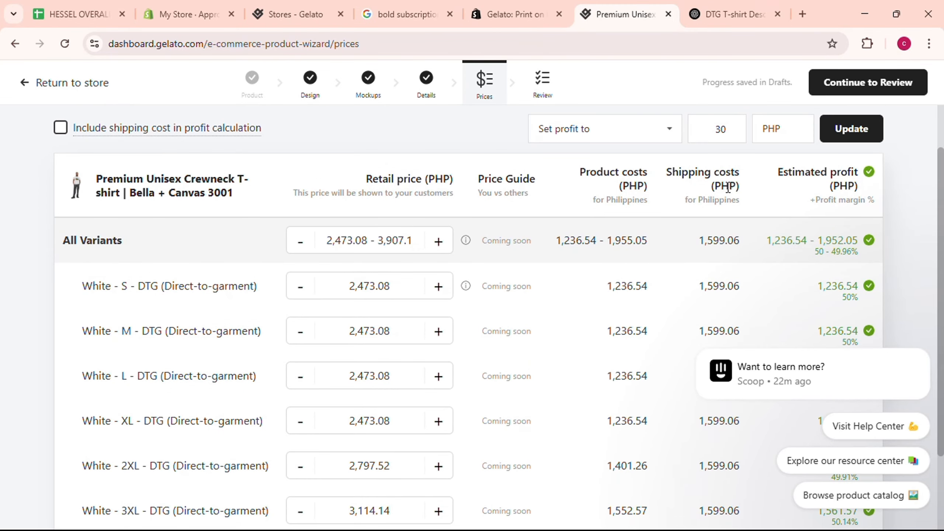
{"action": "scroll", "coordinate": [728, 188], "scroll_direction": "up", "scroll_amount": 3}
{"action": "left_click", "coordinate": [376, 213]}
{"action": "scroll", "coordinate": [322, 316], "scroll_direction": "down", "scroll_amount": 15}
{"action": "left_click", "coordinate": [299, 350]}
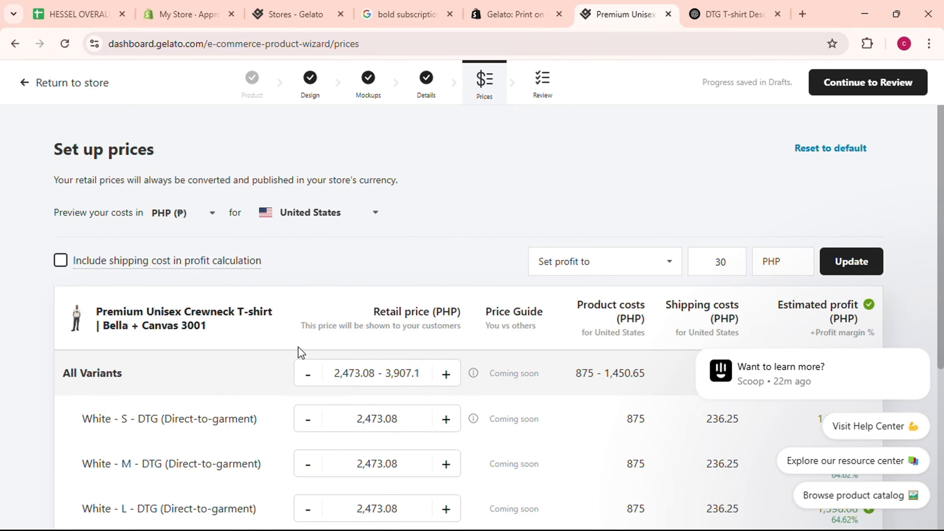
Apply a set profit of 30 PHP to all T-shirt variants and check the updated price table
{"action": "scroll", "coordinate": [598, 384], "scroll_direction": "down", "scroll_amount": 3}
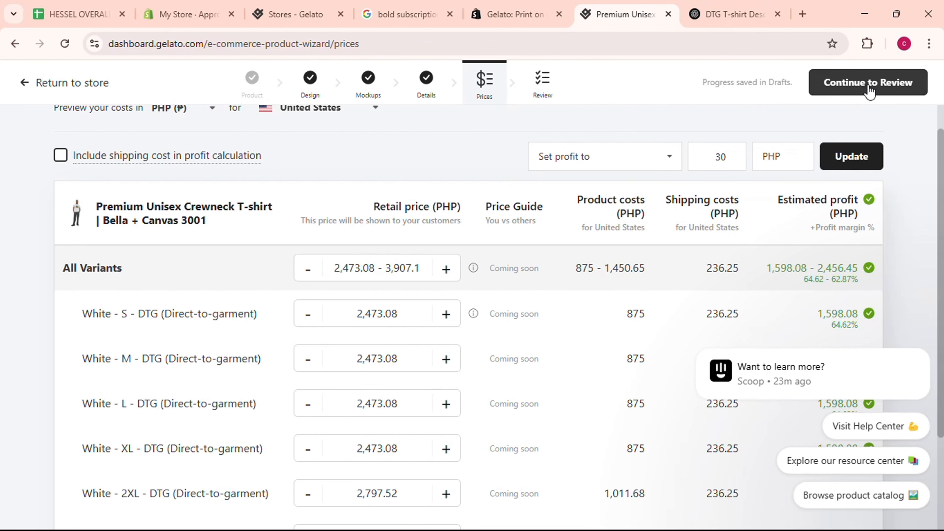
{"action": "scroll", "coordinate": [601, 298], "scroll_direction": "up", "scroll_amount": 3}
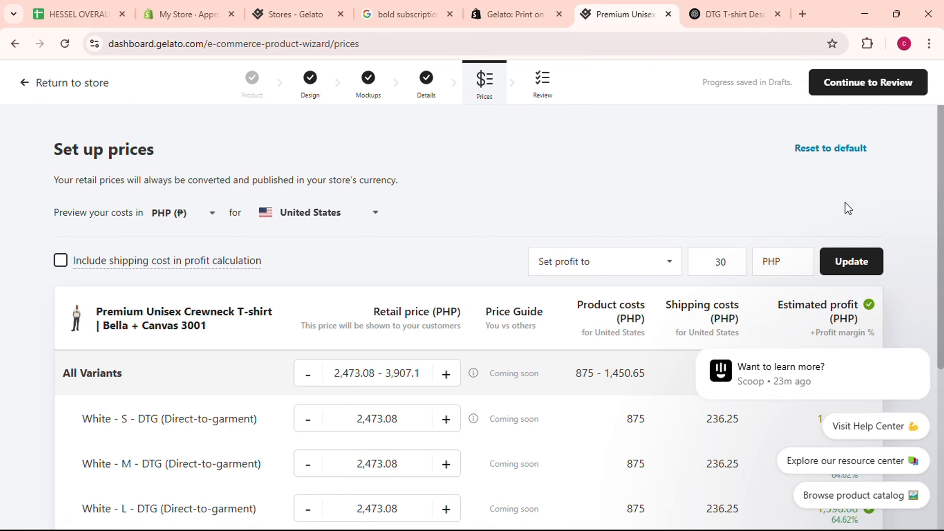
{"action": "left_click", "coordinate": [845, 264]}
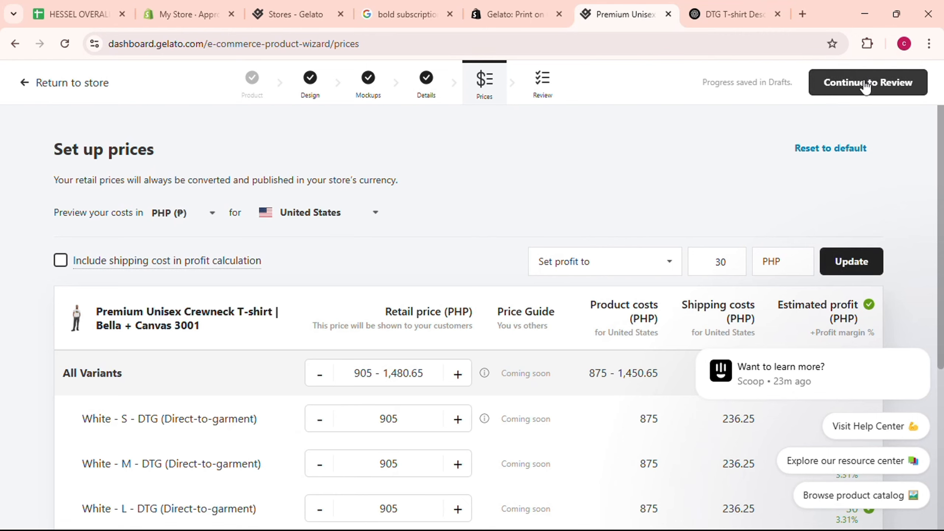
{"action": "scroll", "coordinate": [755, 273], "scroll_direction": "down", "scroll_amount": 5}
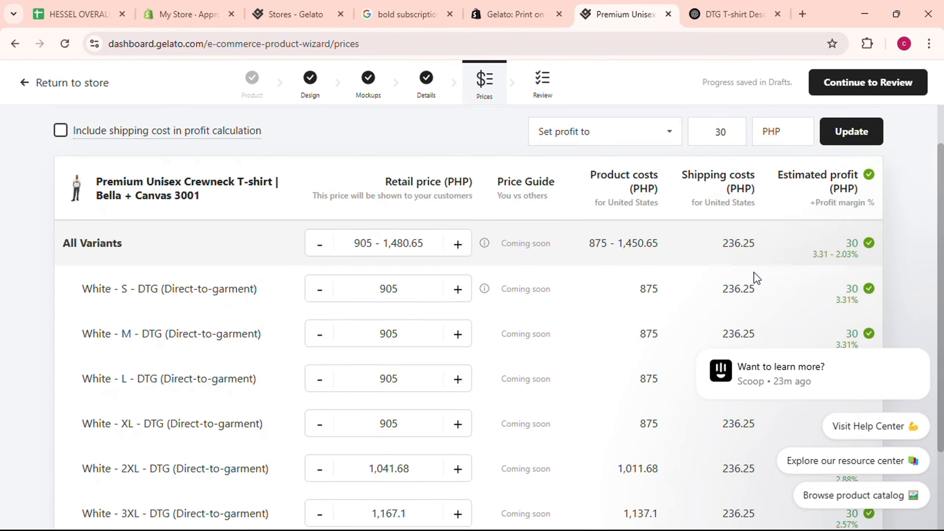
{"action": "scroll", "coordinate": [755, 275], "scroll_direction": "up", "scroll_amount": 5}
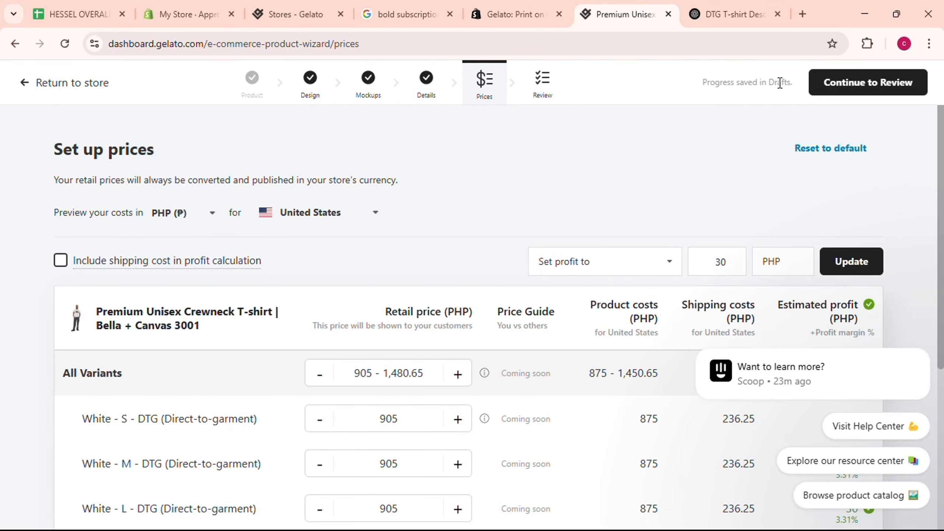
Continue to the product review, publish the T-shirt to the store, and dismiss the next-product suggestions and feedback survey
{"action": "left_click", "coordinate": [863, 89]}
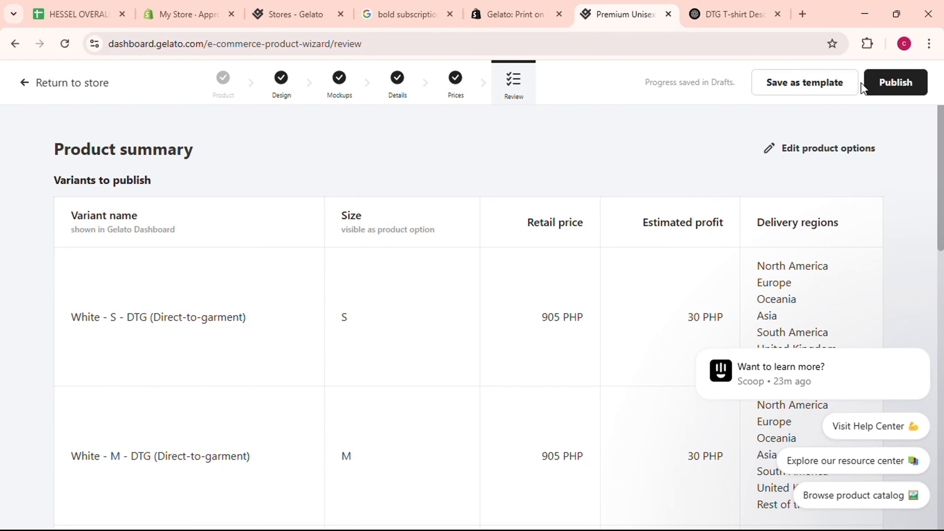
{"action": "left_click", "coordinate": [900, 81]}
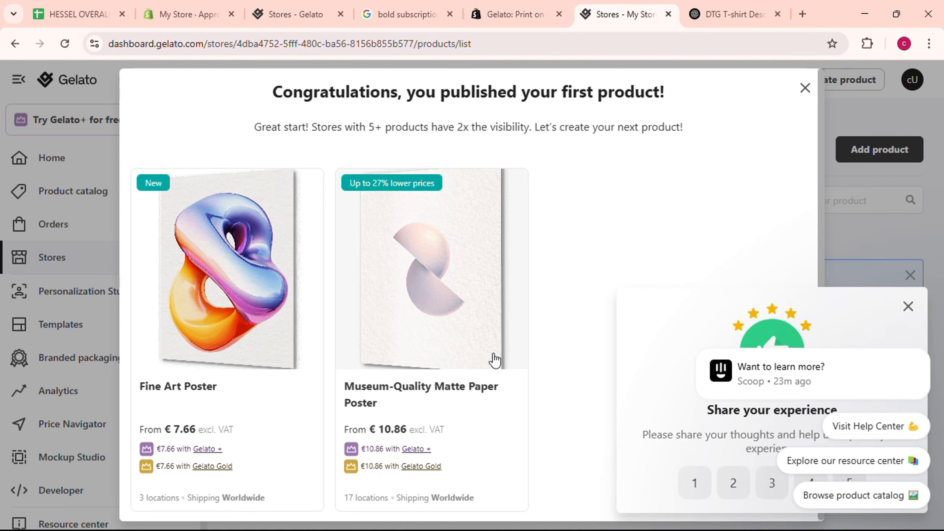
{"action": "left_click", "coordinate": [806, 89]}
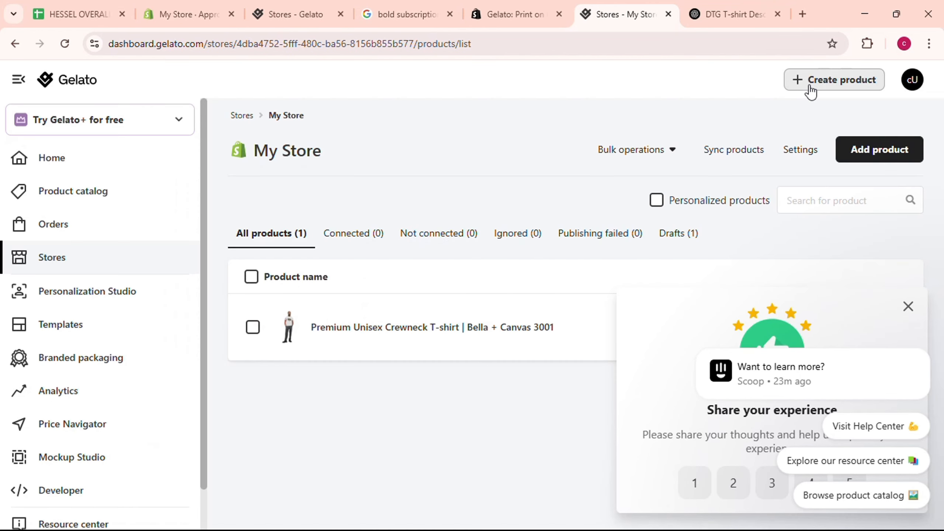
{"action": "left_click", "coordinate": [908, 307]}
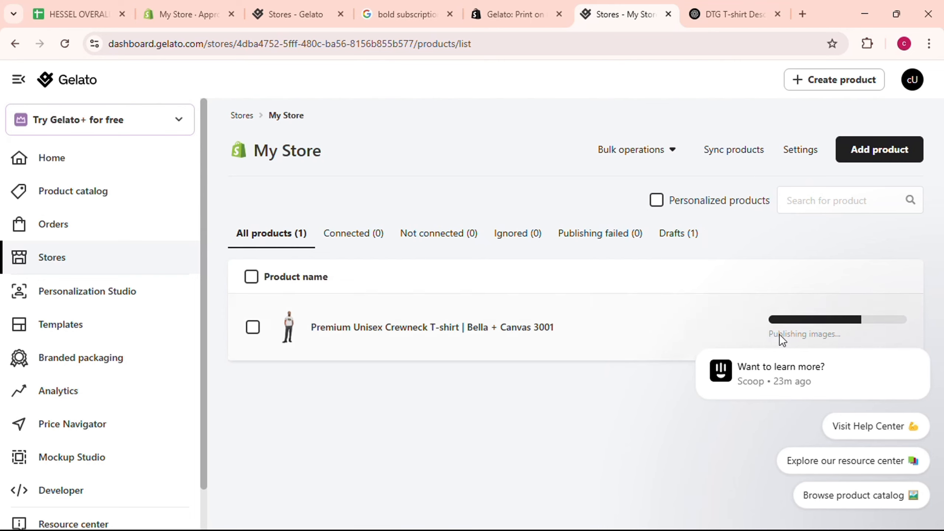
{"action": "mouse_move", "coordinate": [776, 334]}
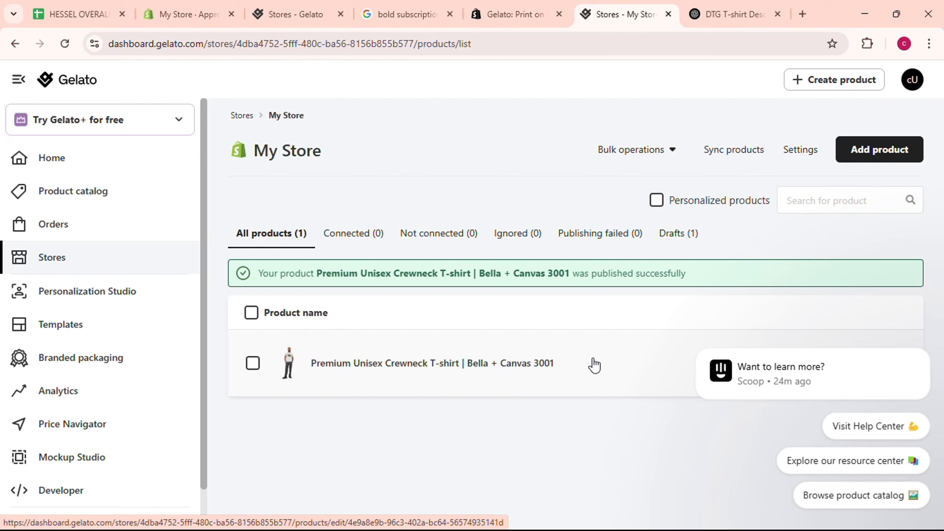
Look through the recommended bestsellers on the Gelato home dashboard and return to the list of connected stores
{"action": "left_click", "coordinate": [104, 159]}
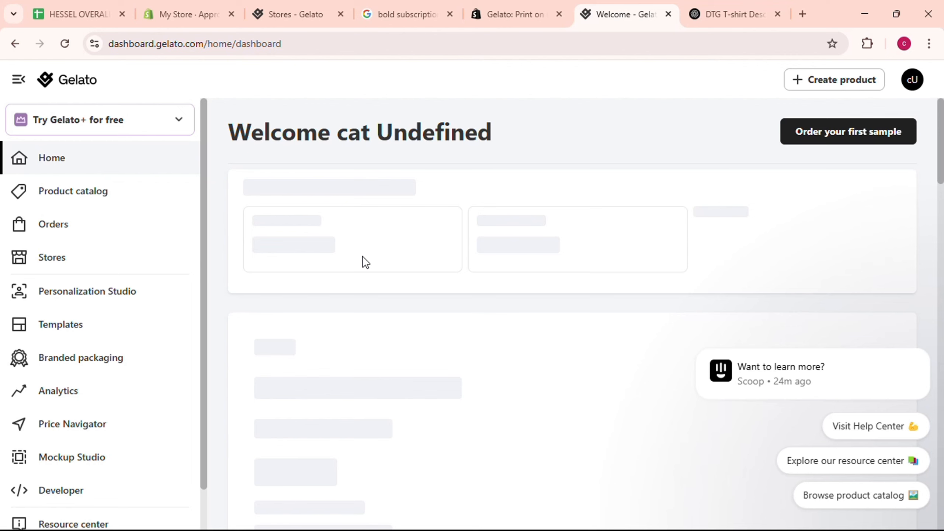
{"action": "scroll", "coordinate": [363, 256], "scroll_direction": "down", "scroll_amount": 5}
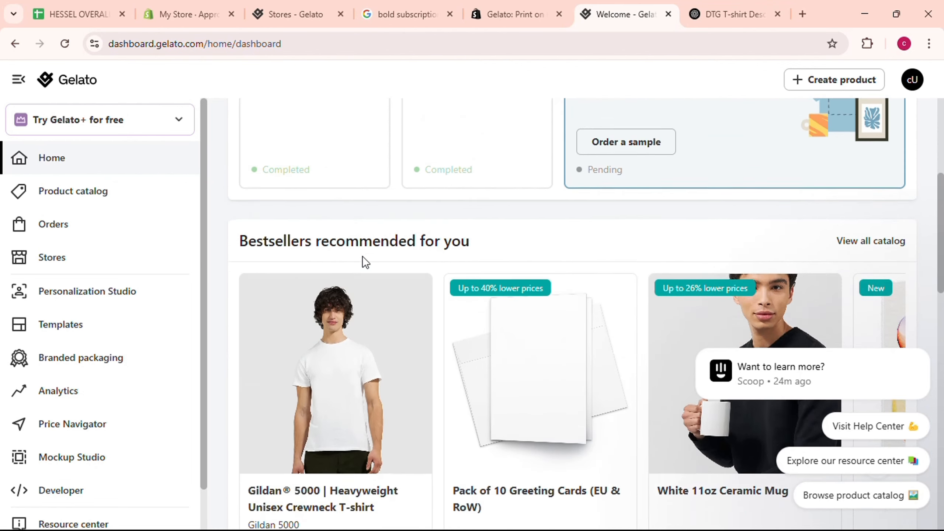
{"action": "scroll", "coordinate": [363, 257], "scroll_direction": "down", "scroll_amount": 4}
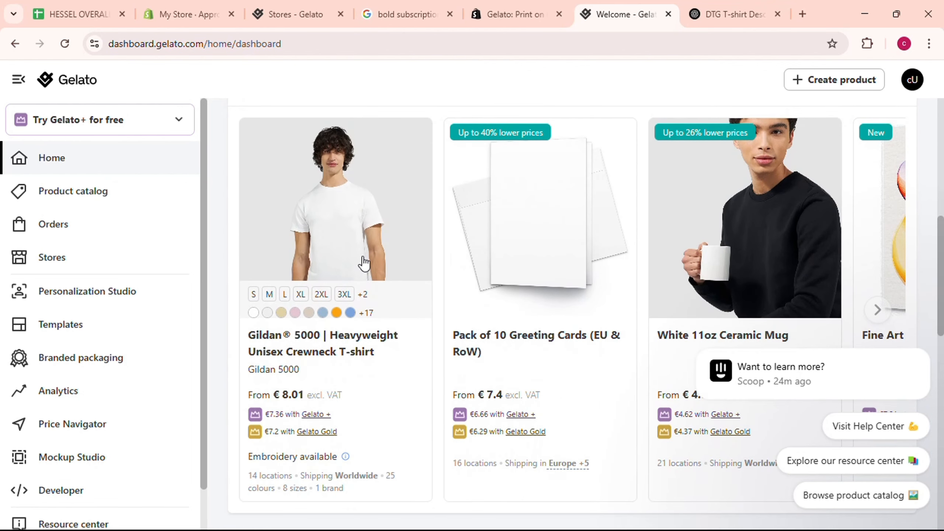
{"action": "scroll", "coordinate": [364, 263], "scroll_direction": "down", "scroll_amount": 1}
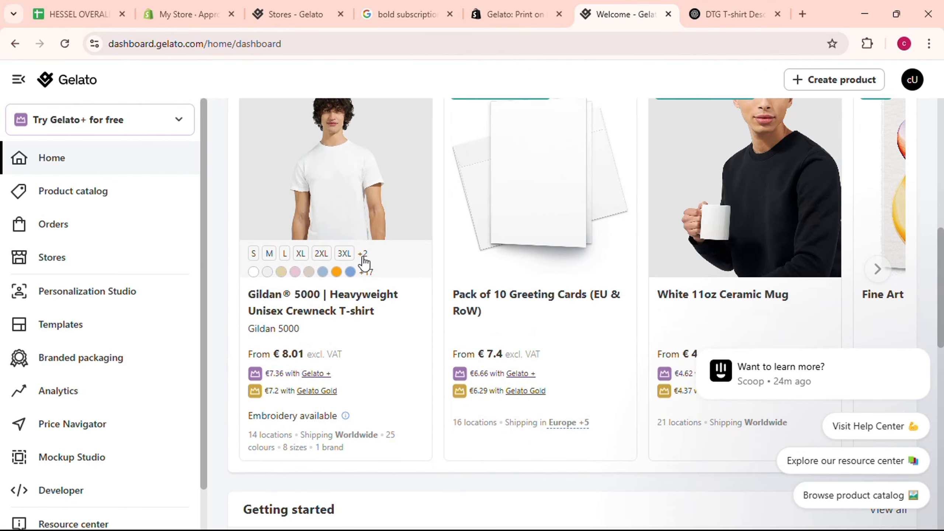
{"action": "left_click", "coordinate": [100, 261]}
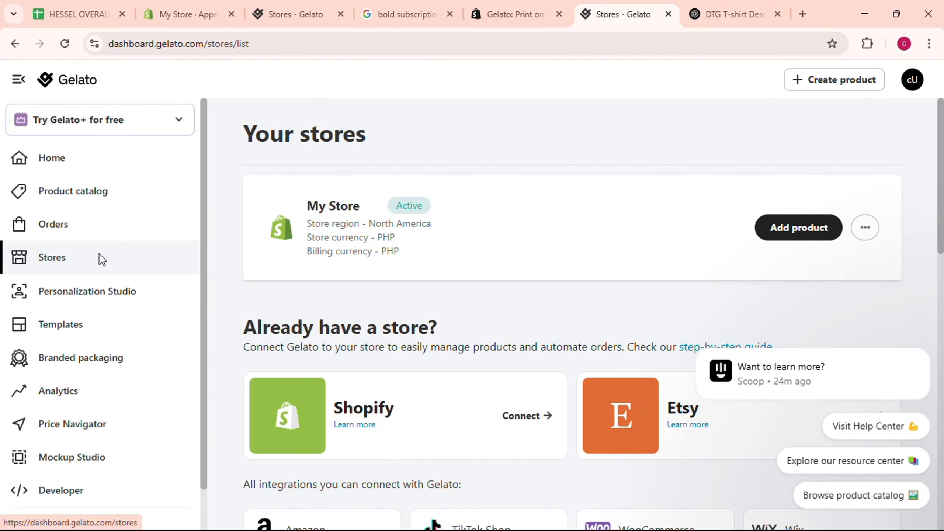
Close the duplicate Gelato stores tab and the bold subscription search tab, and return to the remaining Gelato dashboard
{"action": "left_click", "coordinate": [185, 3]}
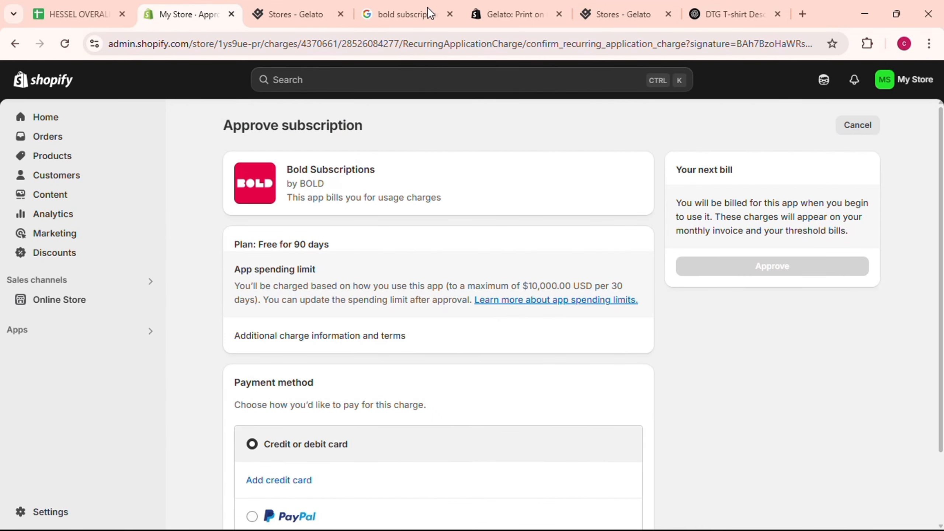
{"action": "left_click", "coordinate": [340, 14]}
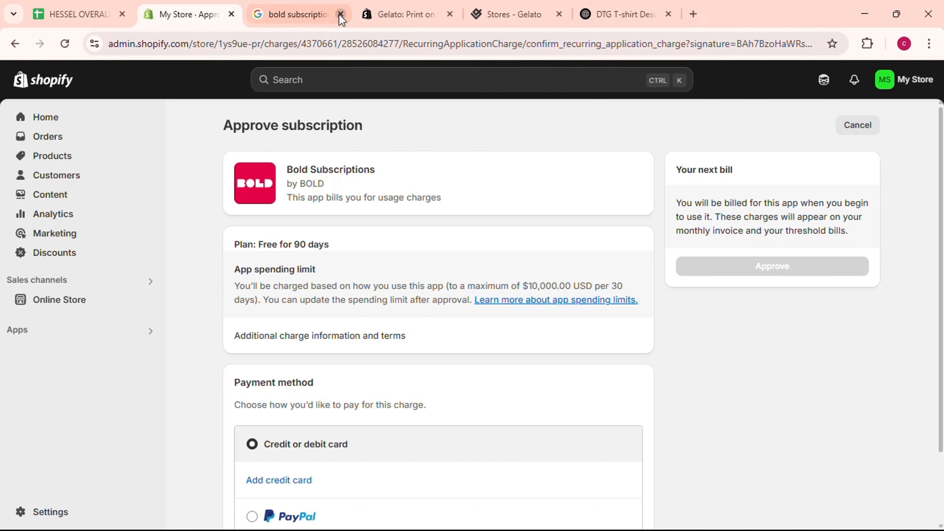
{"action": "left_click", "coordinate": [340, 13]}
{"action": "left_click", "coordinate": [292, 1]}
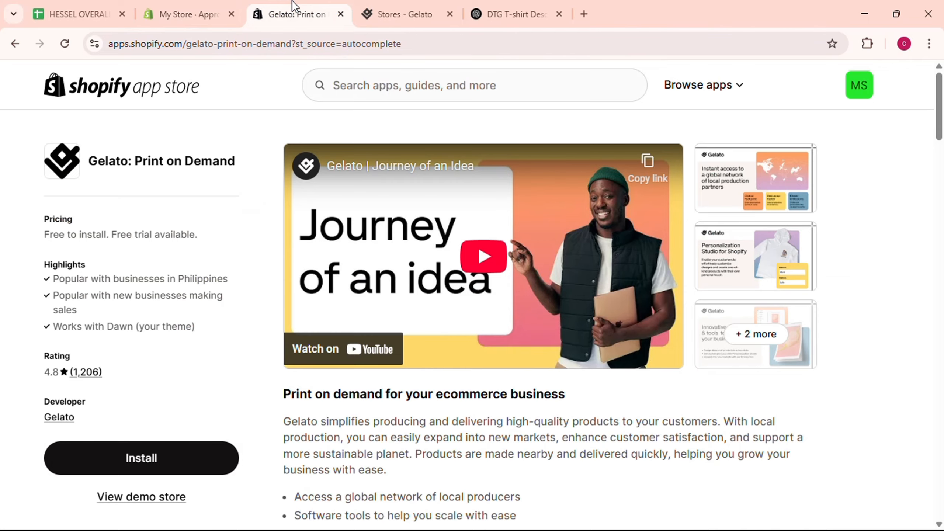
{"action": "left_click", "coordinate": [375, 6]}
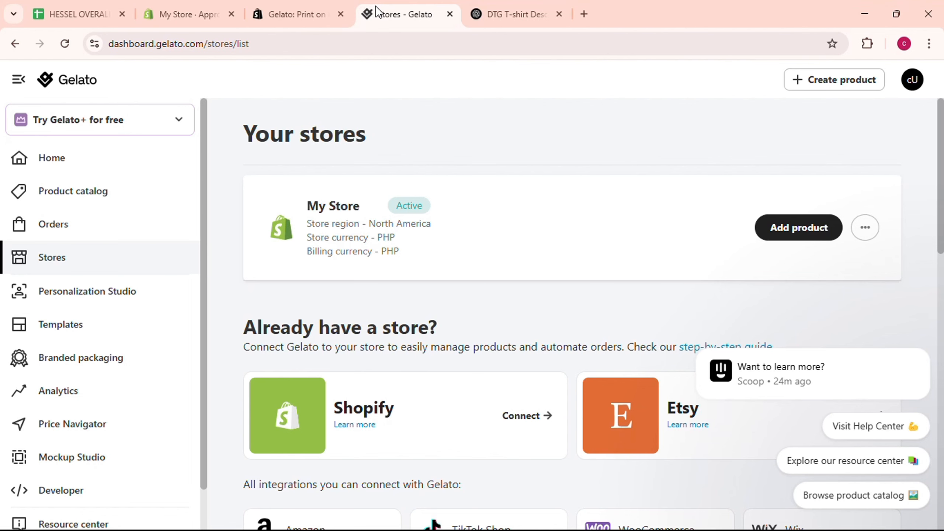
View the Orders page in the Shopify admin and switch back to the Gelato stores list
{"action": "left_click", "coordinate": [199, 4]}
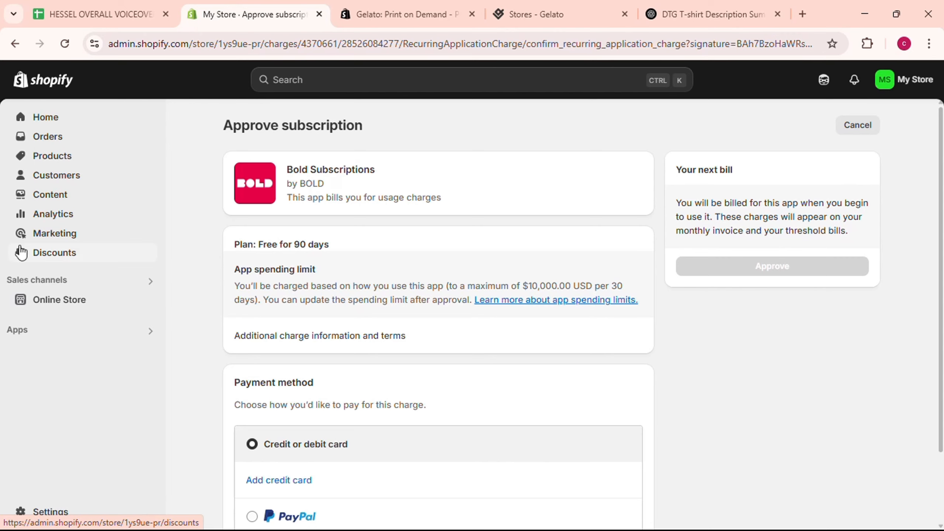
{"action": "left_click", "coordinate": [85, 140]}
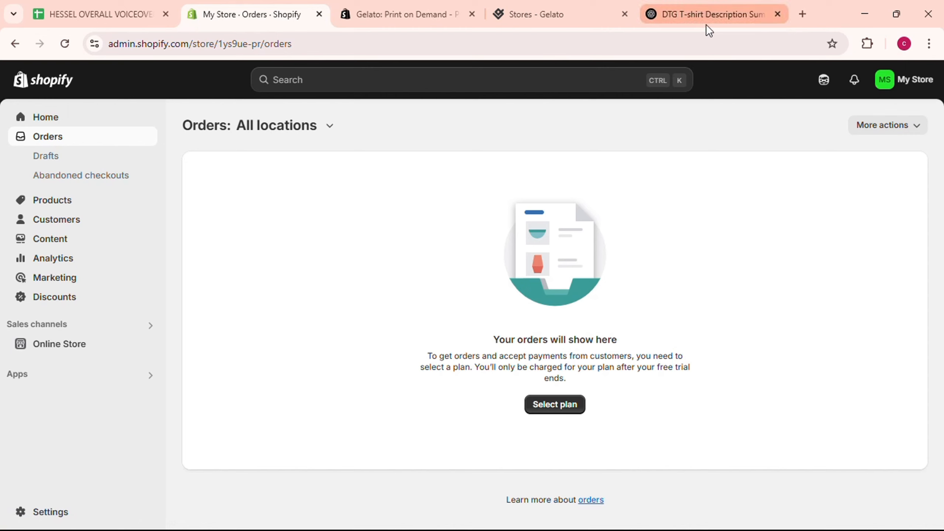
{"action": "mouse_move", "coordinate": [707, 25]}
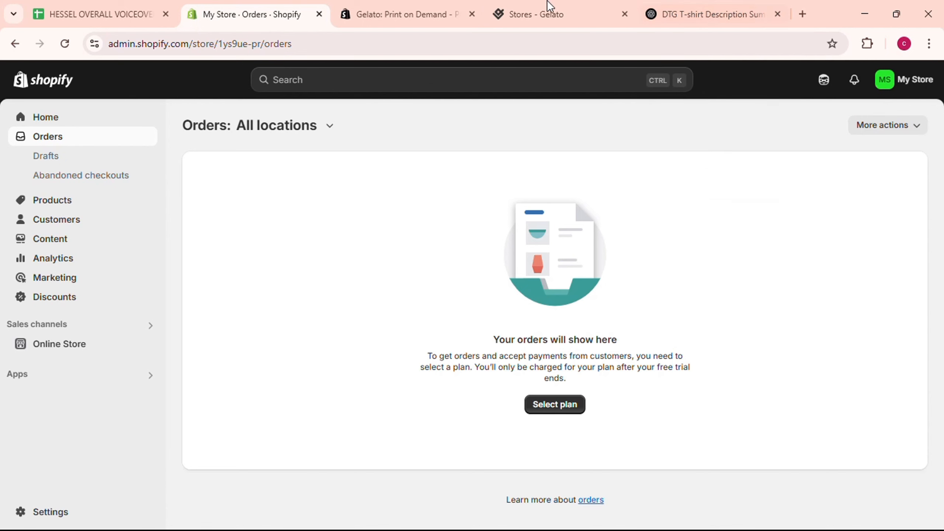
{"action": "left_click", "coordinate": [741, 5]}
{"action": "left_click", "coordinate": [587, 11]}
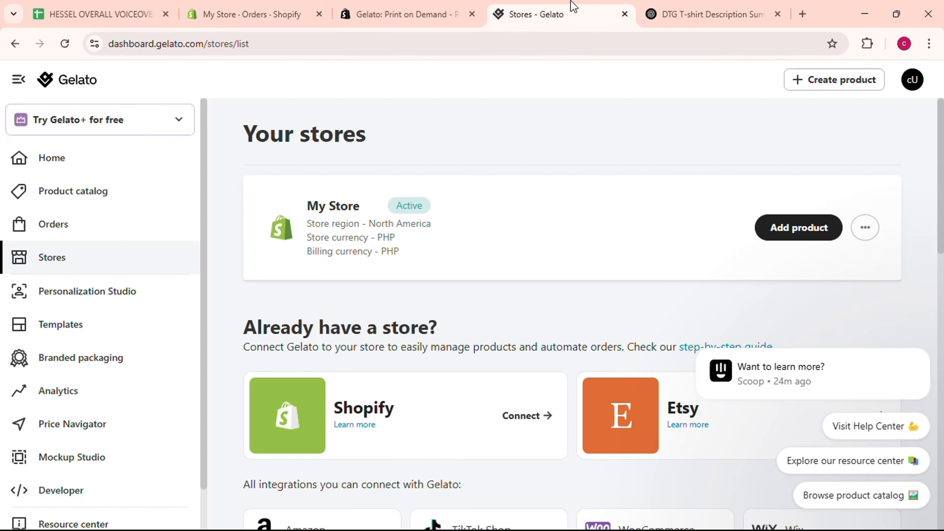
Check the Templates page and the connected stores list in Gelato, ending on the Templates page
{"action": "left_click", "coordinate": [127, 336]}
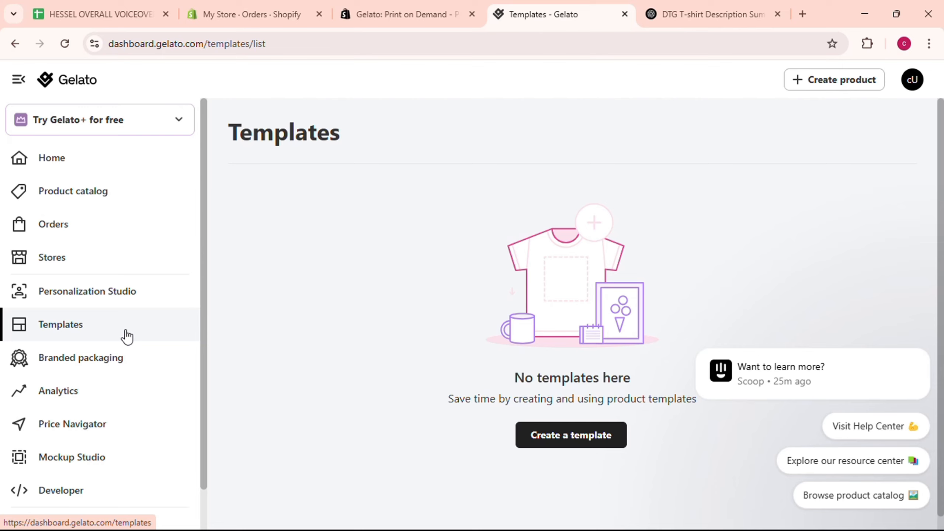
{"action": "left_click", "coordinate": [86, 254]}
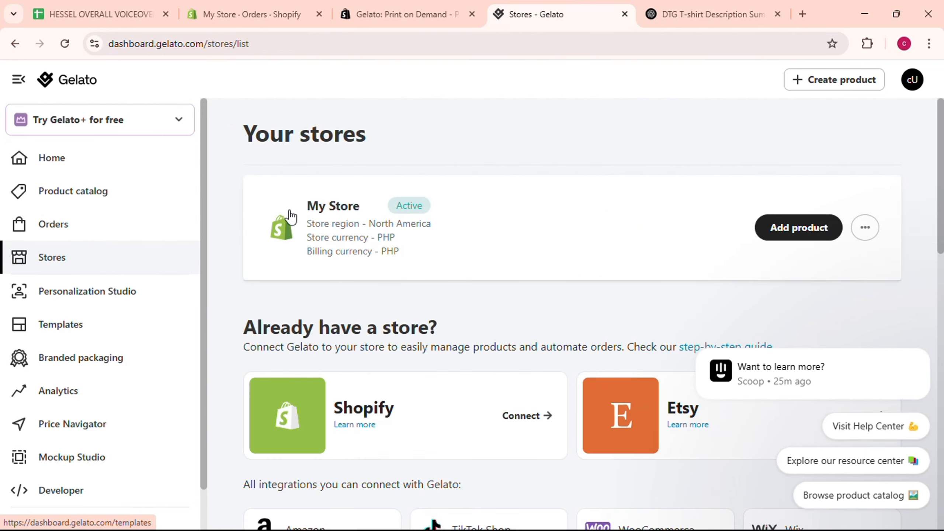
{"action": "left_click", "coordinate": [95, 331]}
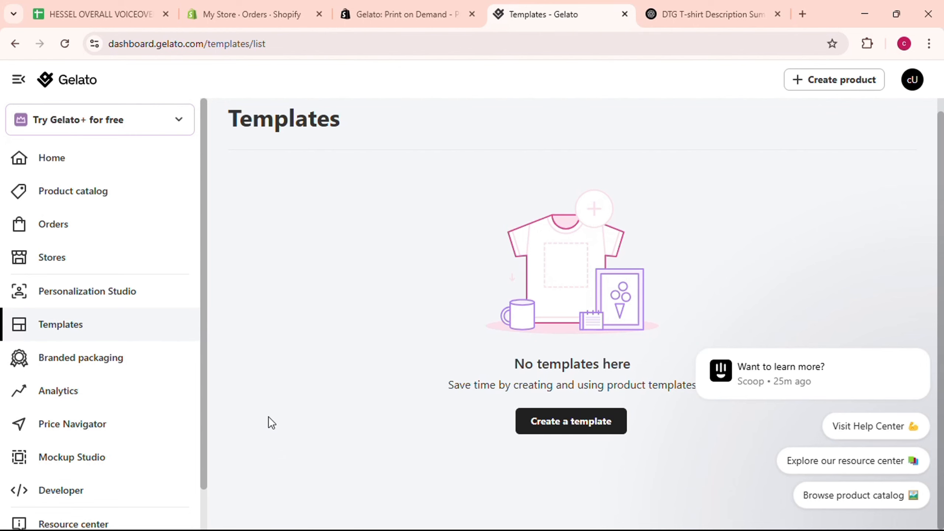
Switch to the Shopify admin, view the product list and the Inventory page, and open Collections
{"action": "left_click", "coordinate": [282, 8]}
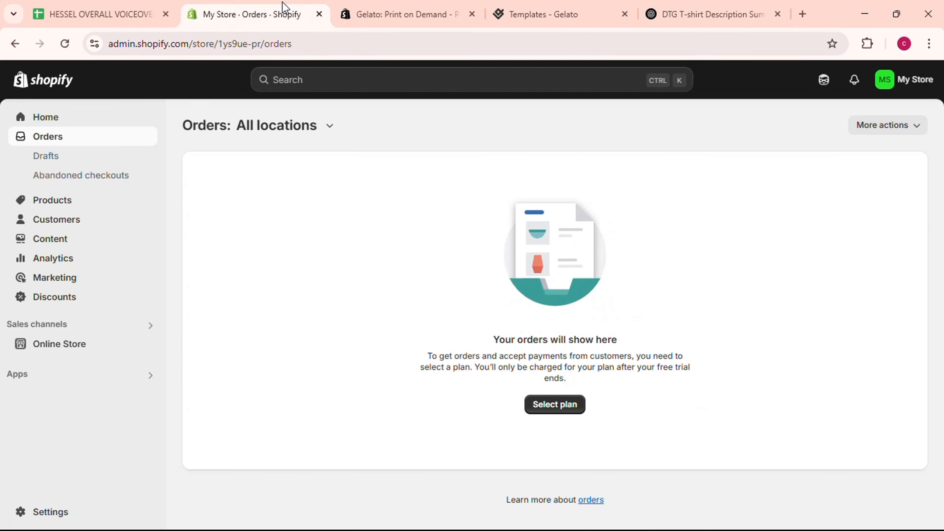
{"action": "left_click", "coordinate": [87, 212]}
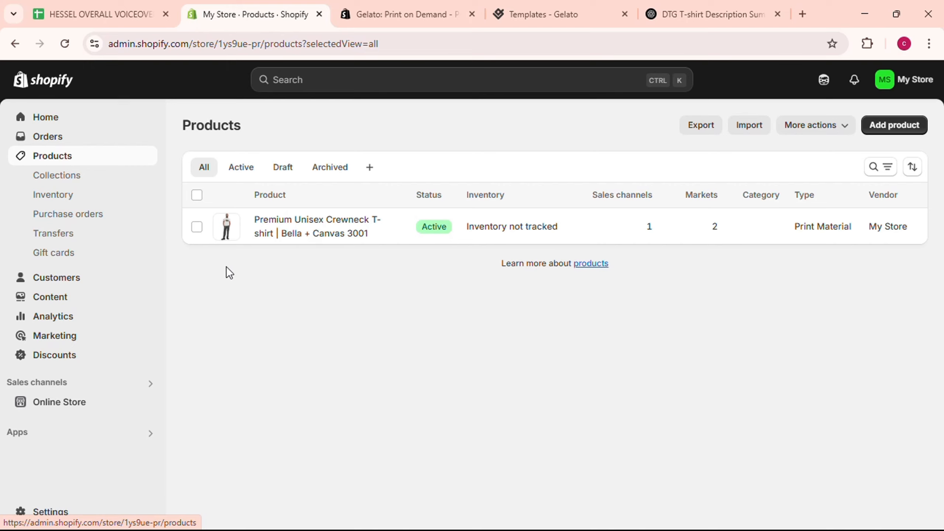
{"action": "left_click", "coordinate": [82, 201]}
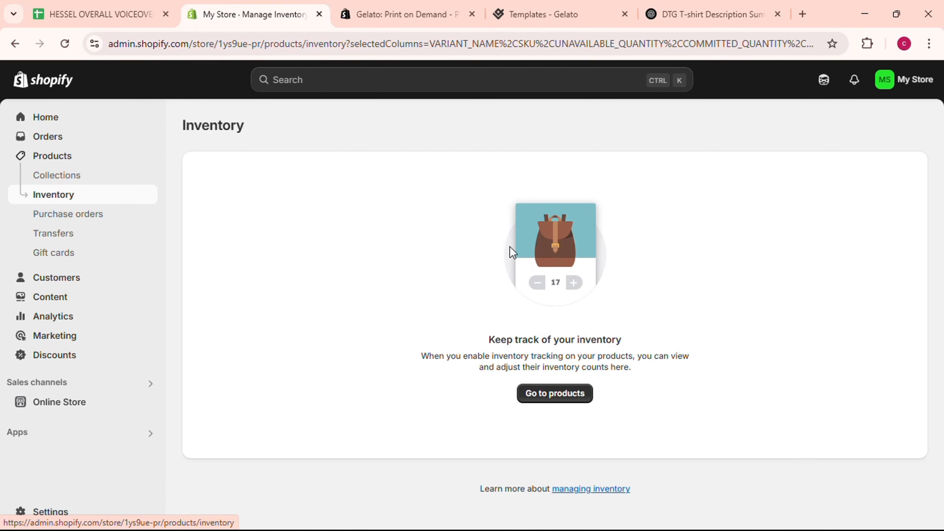
{"action": "left_click", "coordinate": [105, 176]}
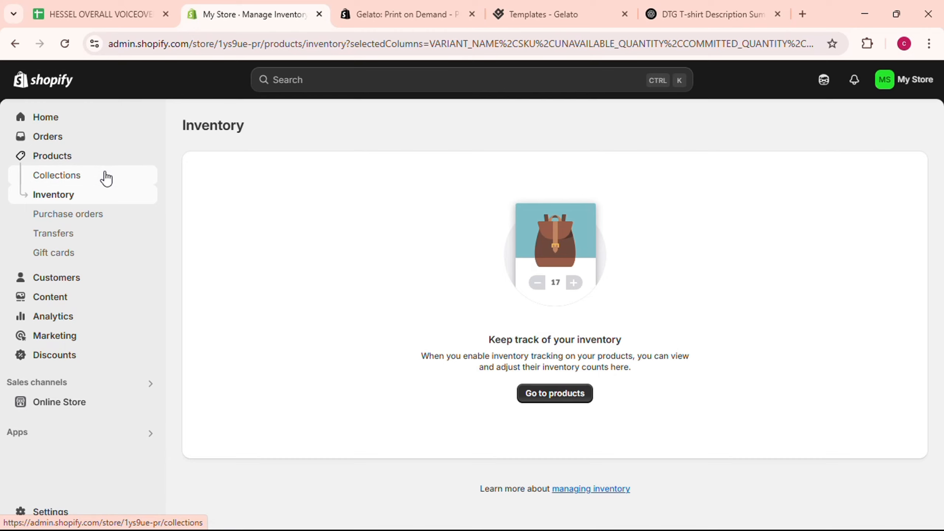